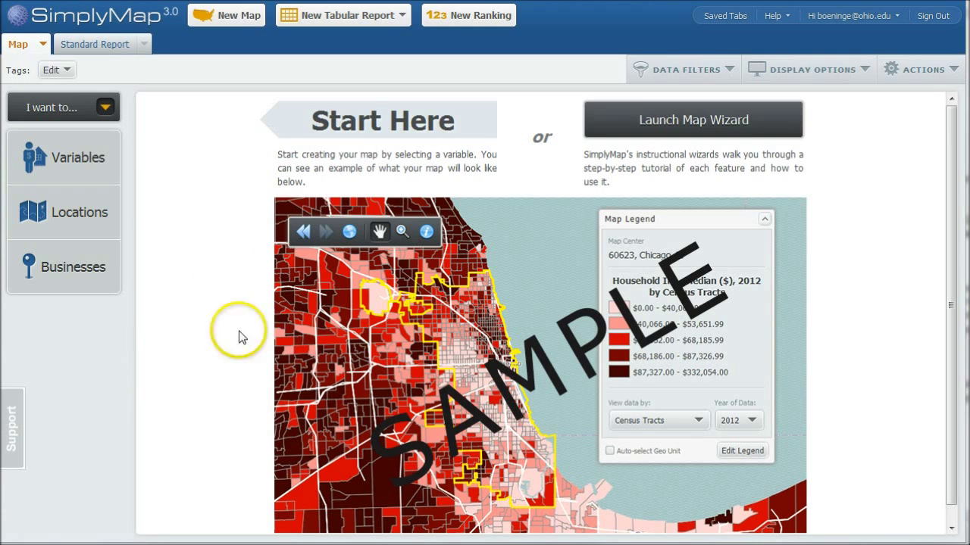
Step: Add Cumberland County, ME to the standard report as a location, found by county
left_click(91, 46)
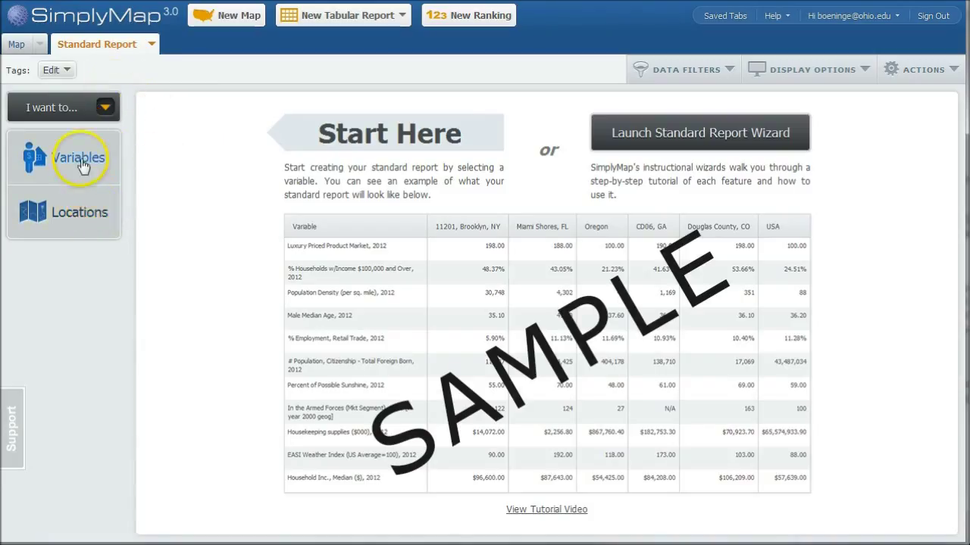
left_click(75, 214)
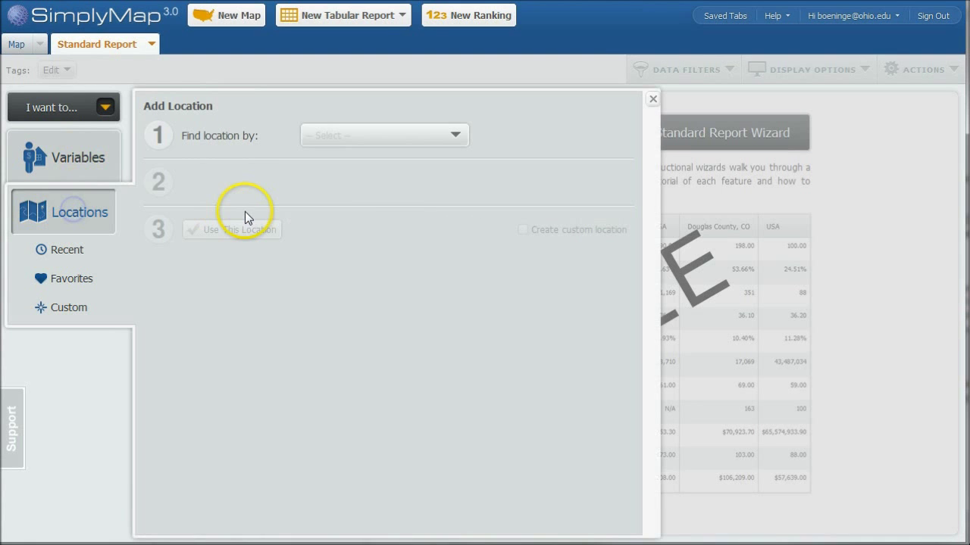
left_click(457, 136)
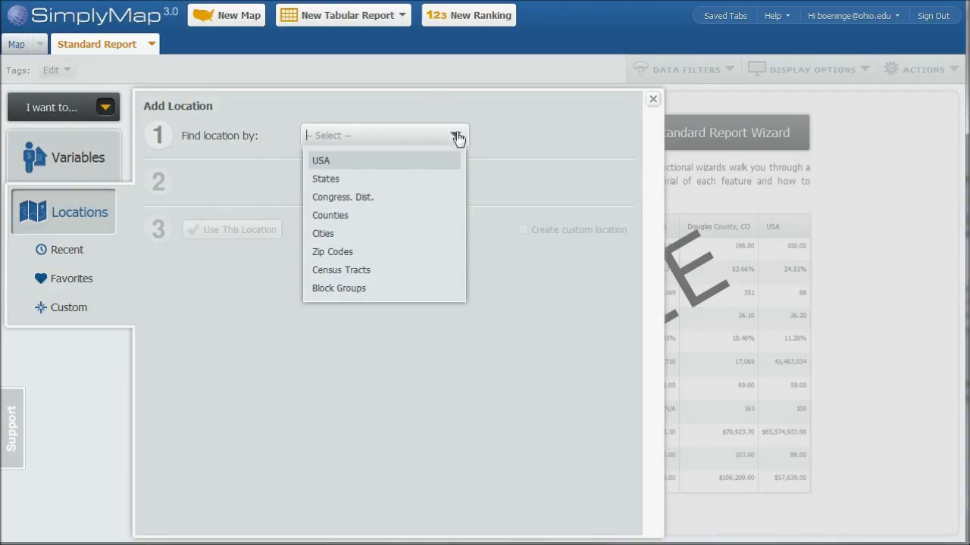
left_click(411, 141)
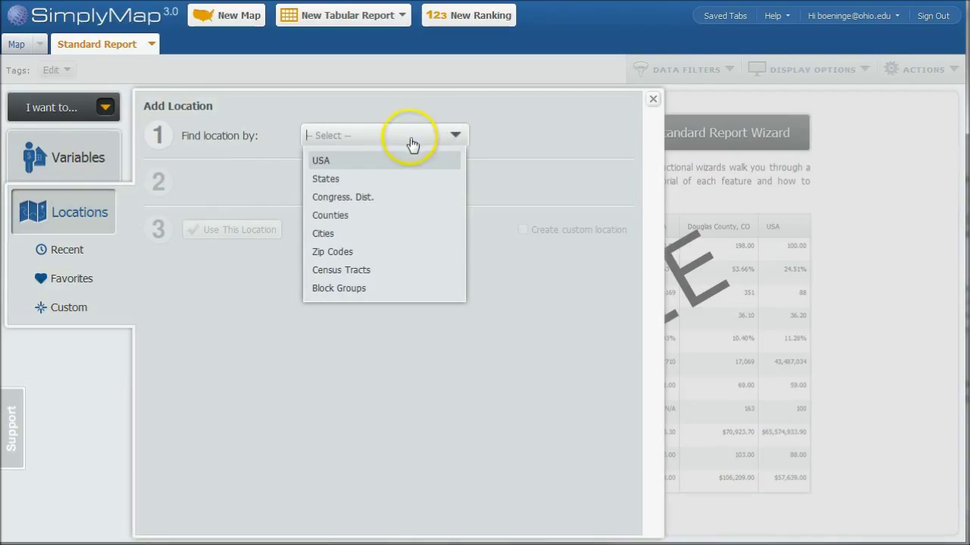
left_click(341, 216)
left_click(365, 184)
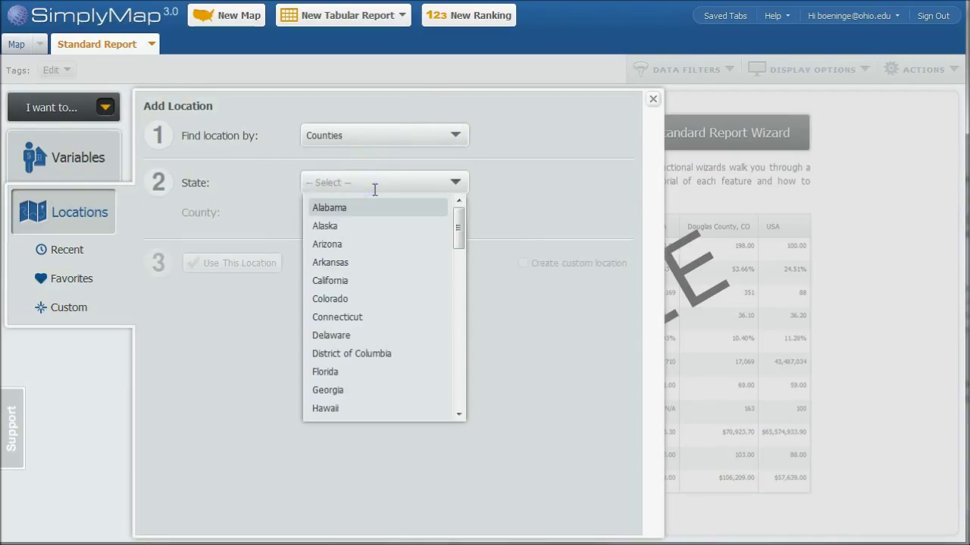
type("count")
key("BackSpace")
key("BackSpace")
key("BackSpace")
key("BackSpace")
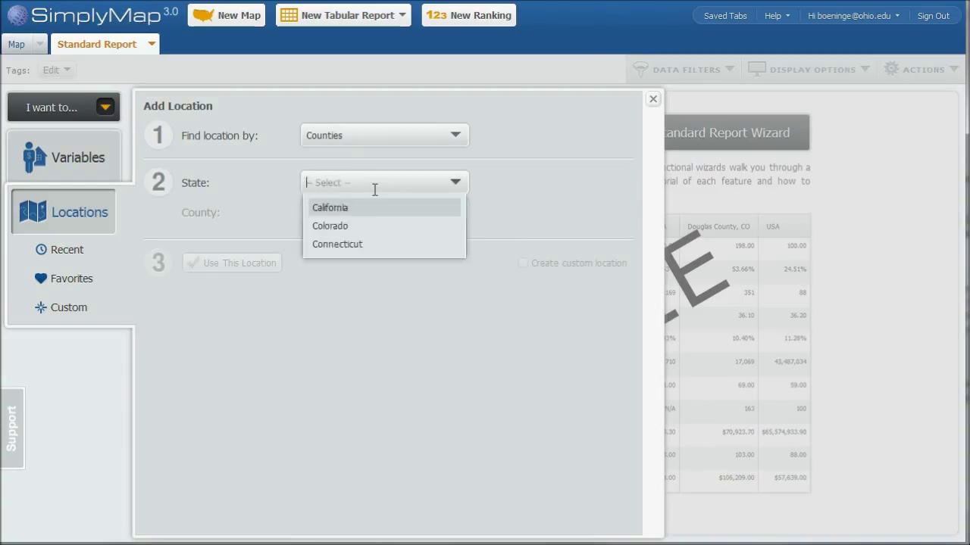
type("Maine")
left_click(385, 215)
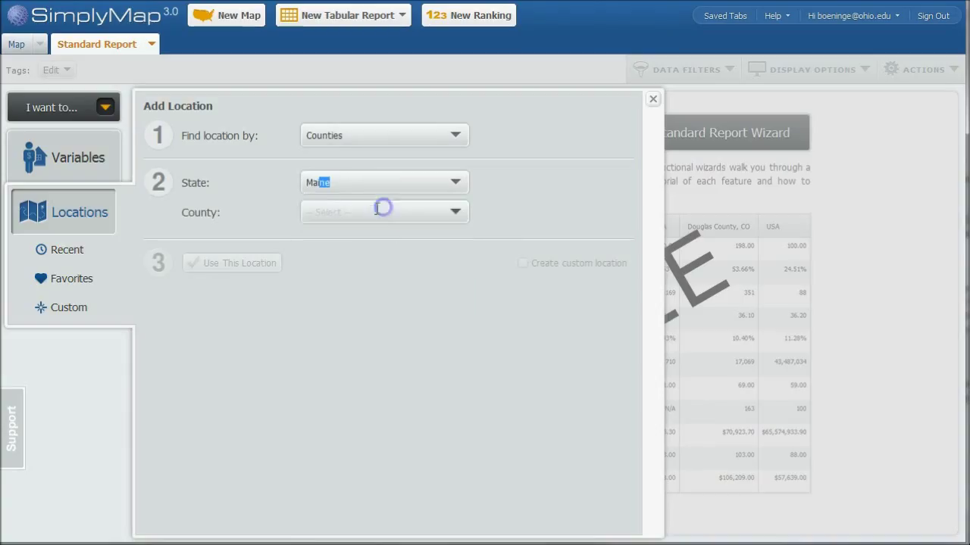
left_click(369, 213)
type("cu")
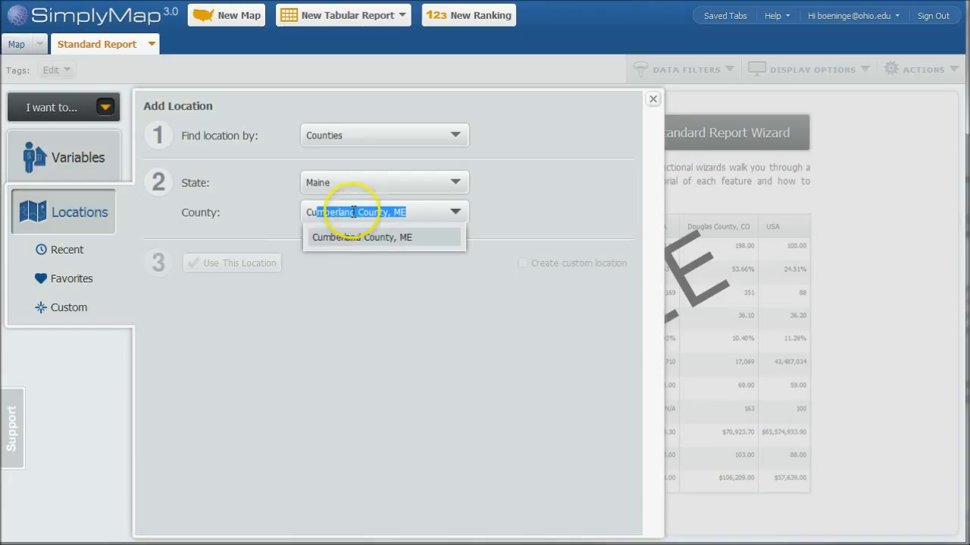
left_click(353, 235)
left_click(260, 264)
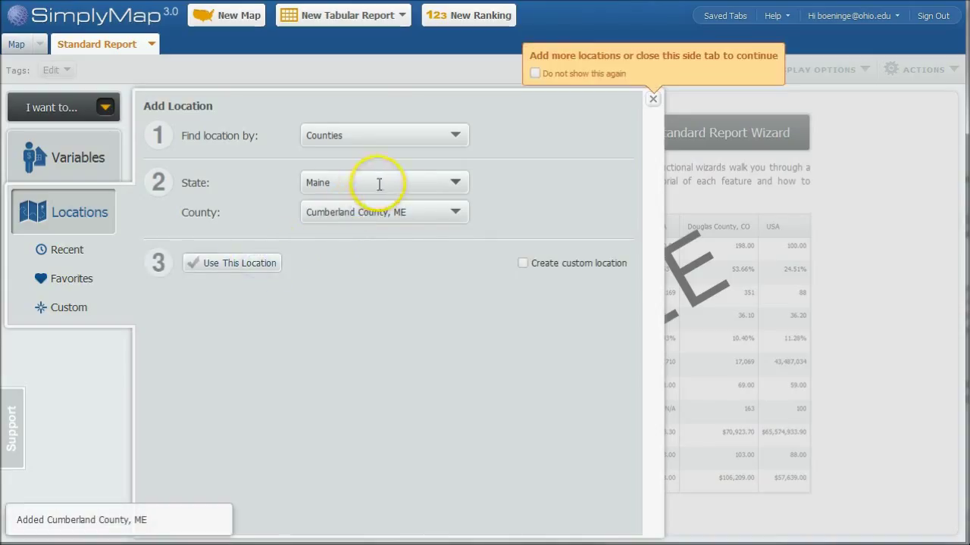
Step: Add Portland, ME to the report as a location, found by city
left_click(459, 134)
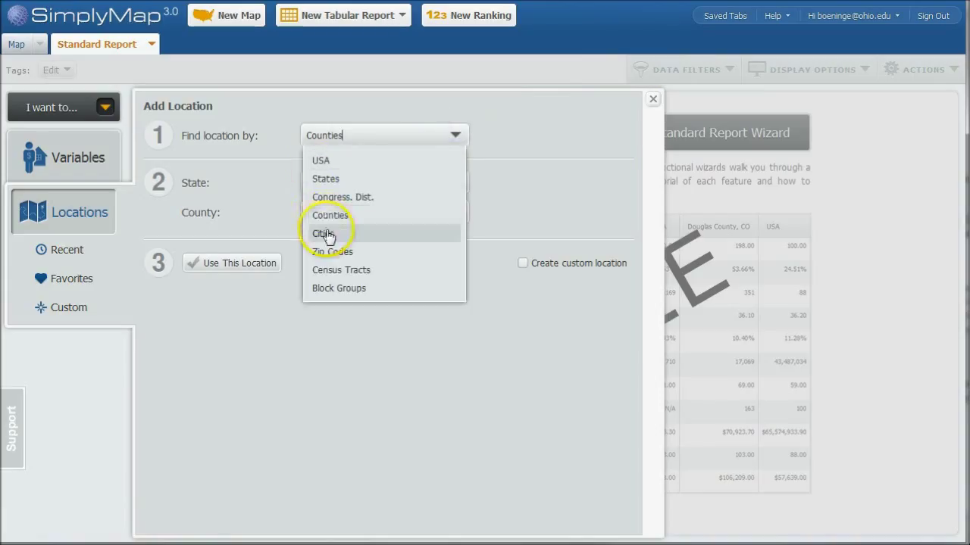
left_click(325, 229)
left_click(387, 182)
type("po")
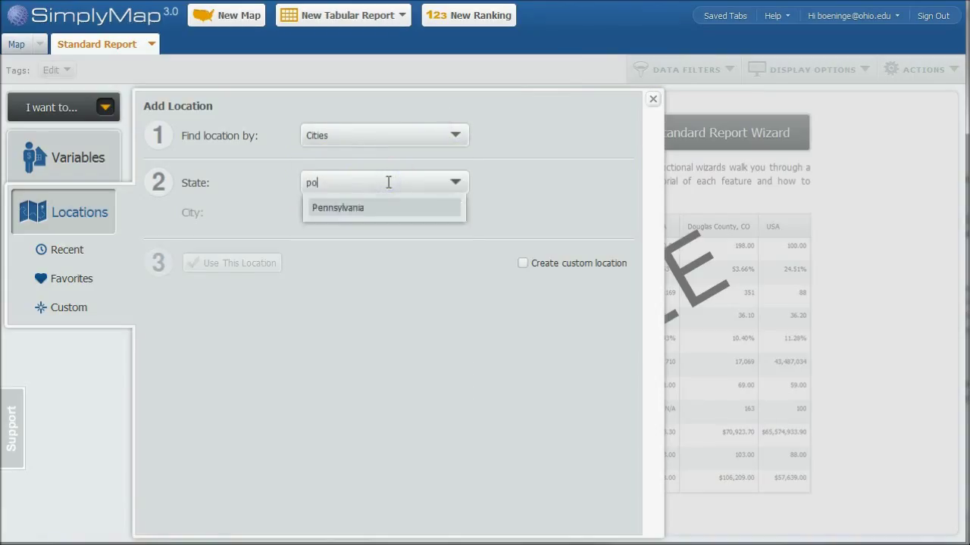
type("rtlan")
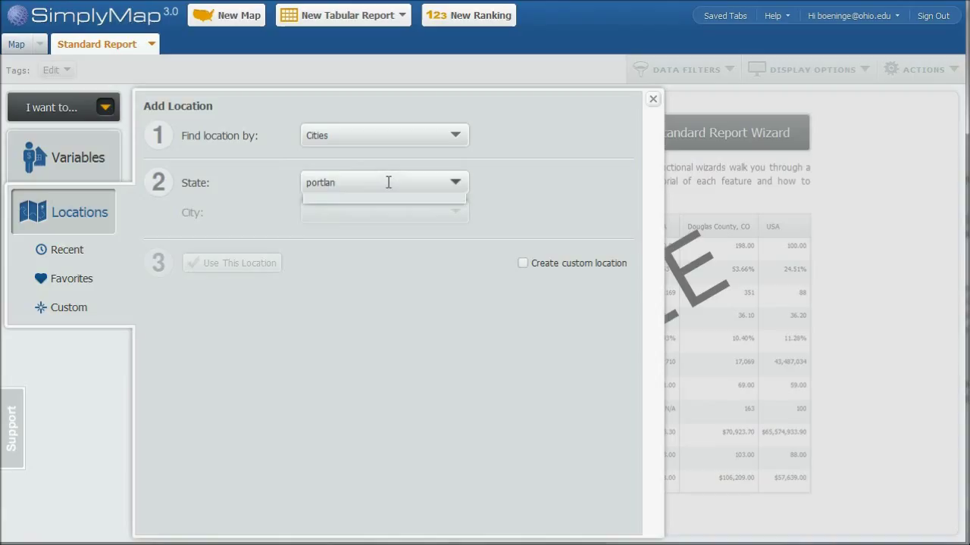
key("BackSpace")
key("BackSpace")
key("BackSpace")
key("BackSpace")
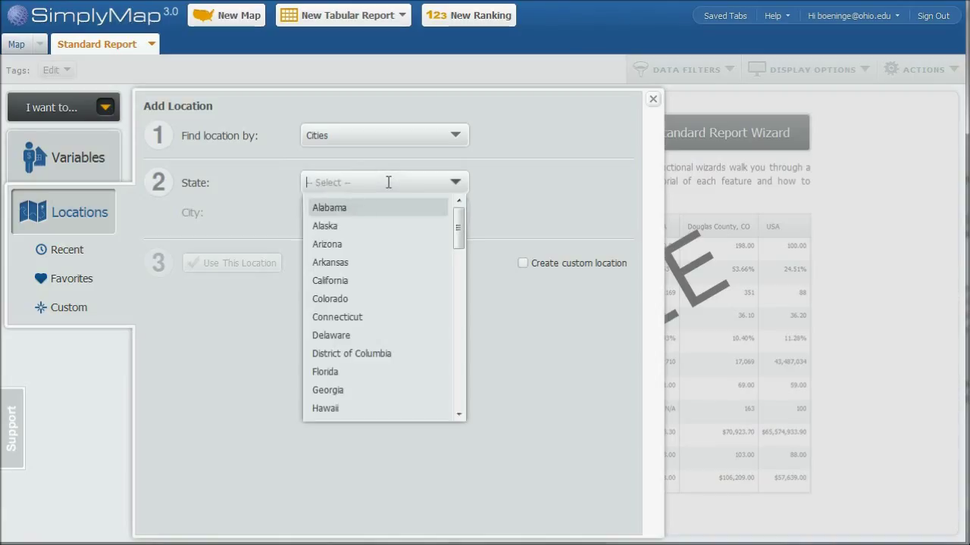
type("main")
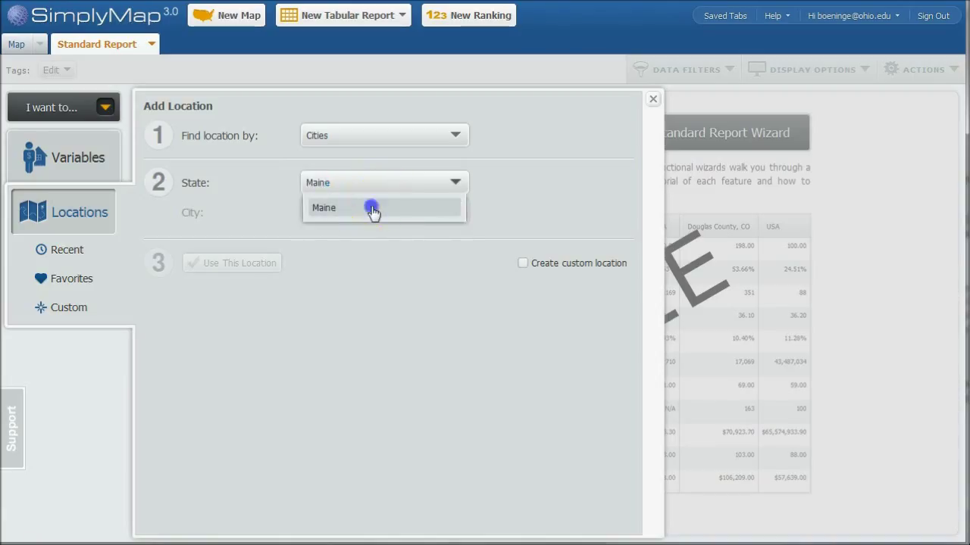
left_click(374, 207)
left_click(381, 211)
type("po")
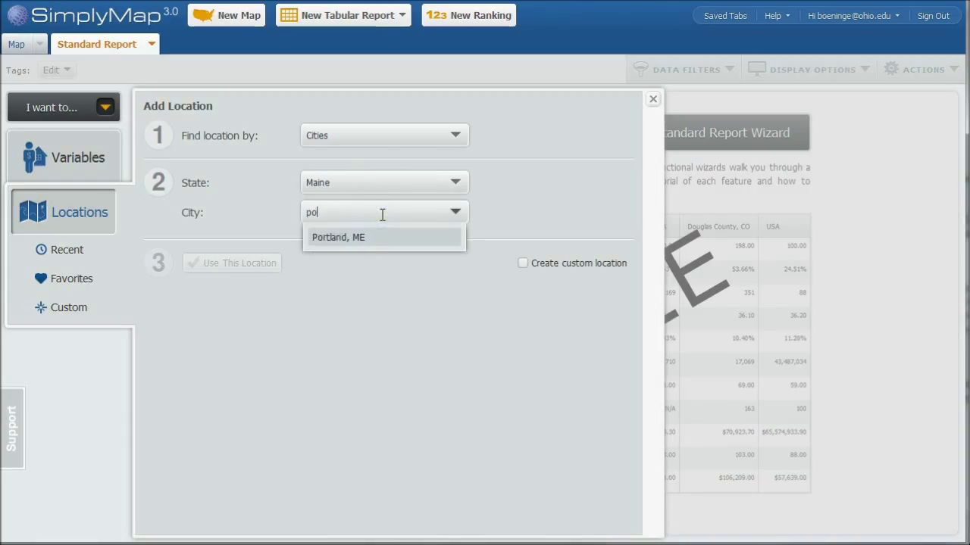
left_click(344, 236)
left_click(255, 264)
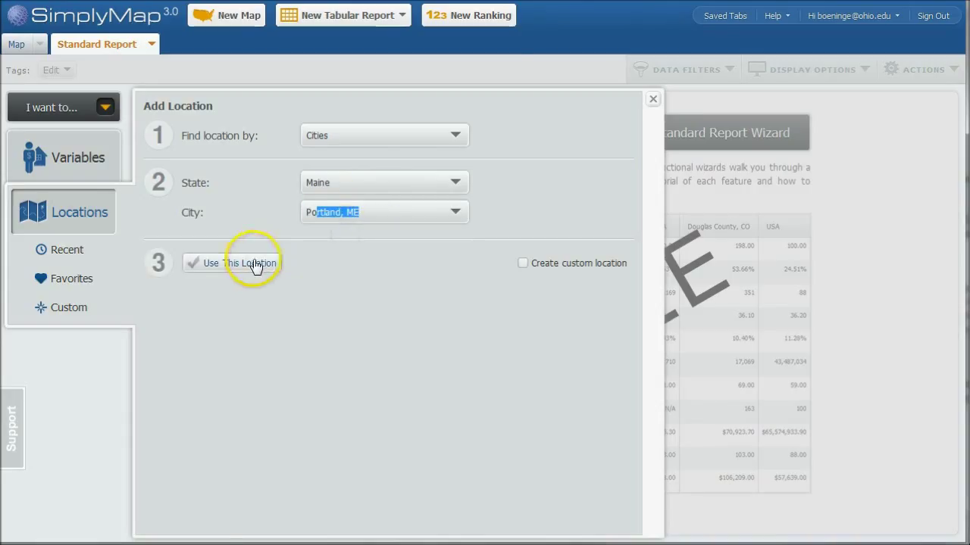
Step: Search variables for 'organic' and add the first result, organic foods HH uses YES (2012)
left_click(652, 98)
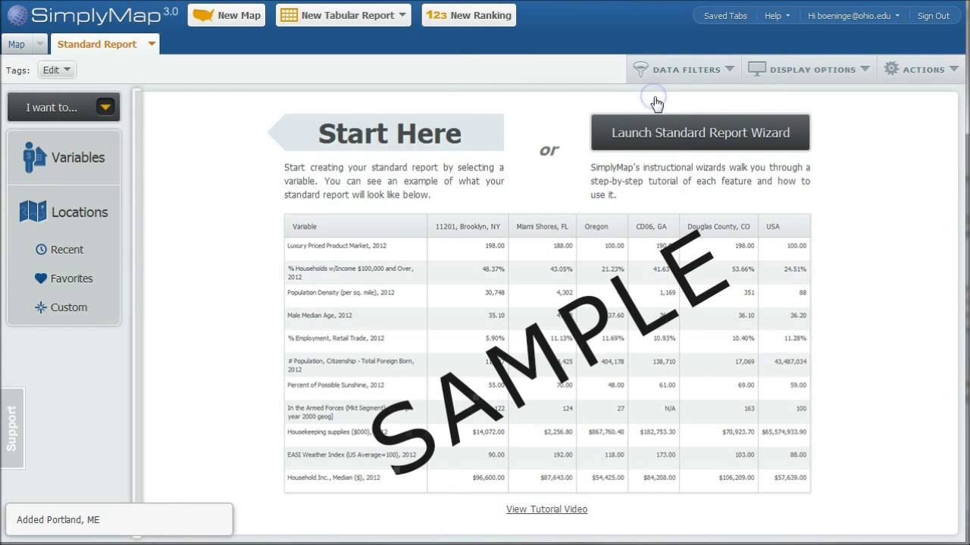
left_click(75, 162)
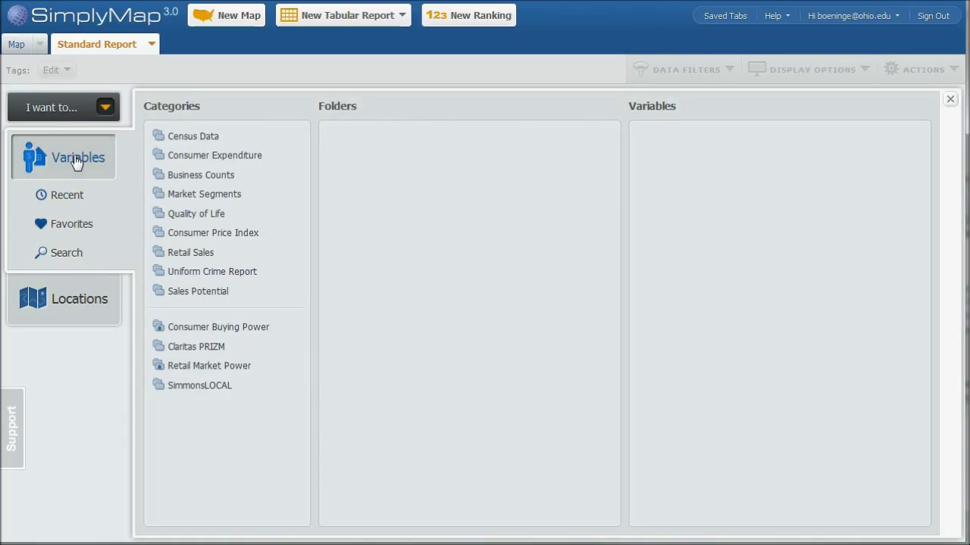
left_click(63, 253)
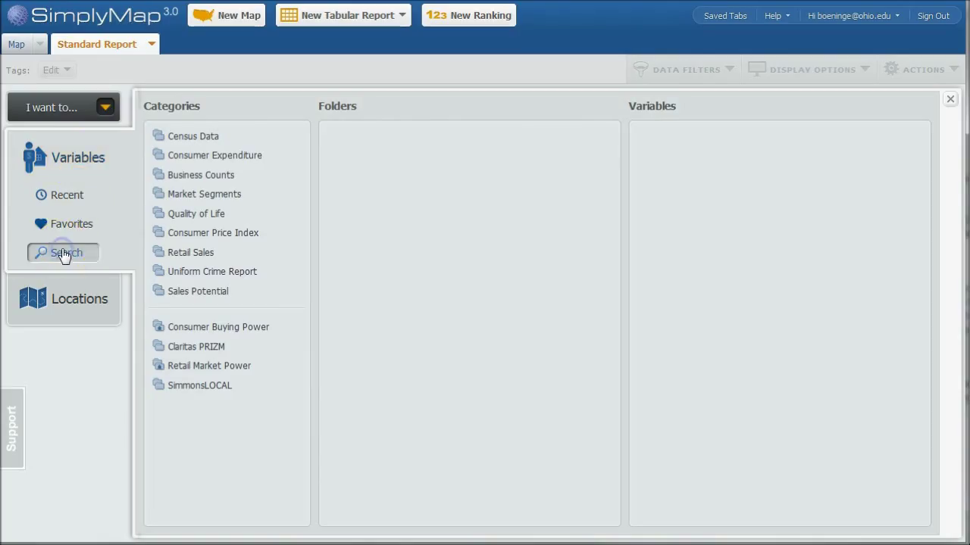
left_click(224, 112)
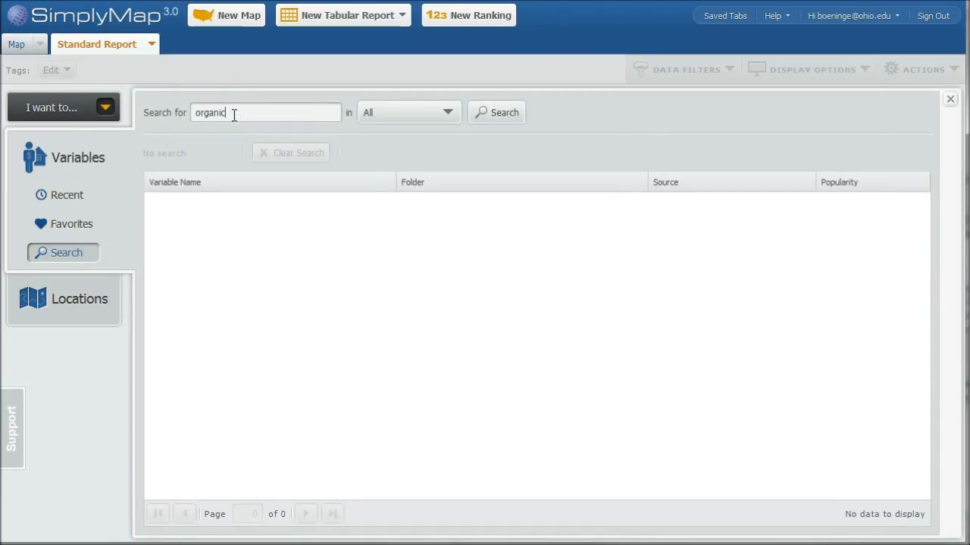
type("organic")
left_click(489, 113)
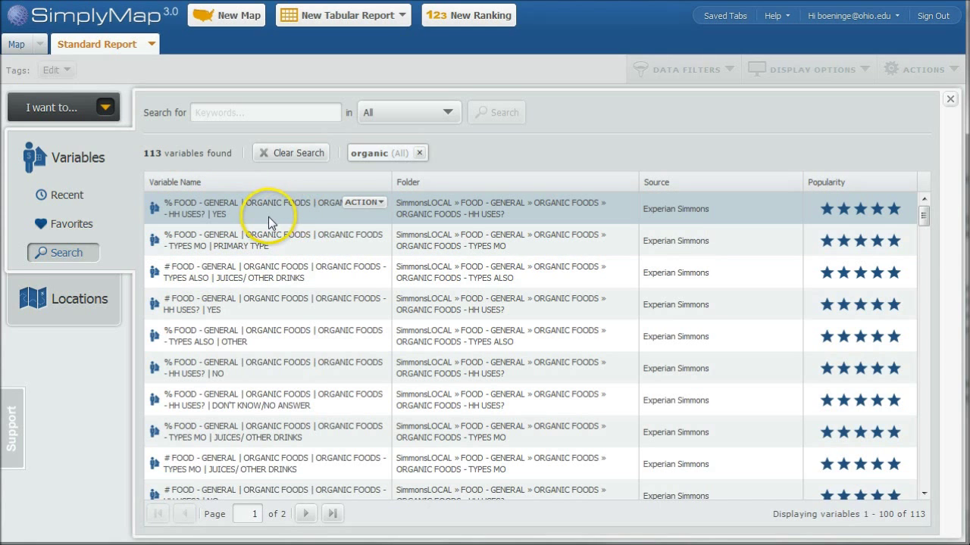
left_click(375, 204)
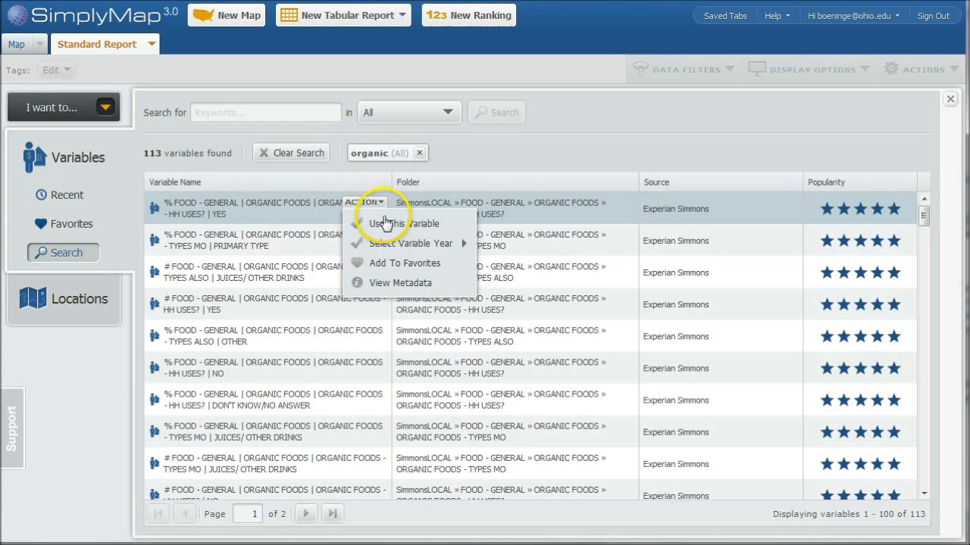
left_click(375, 224)
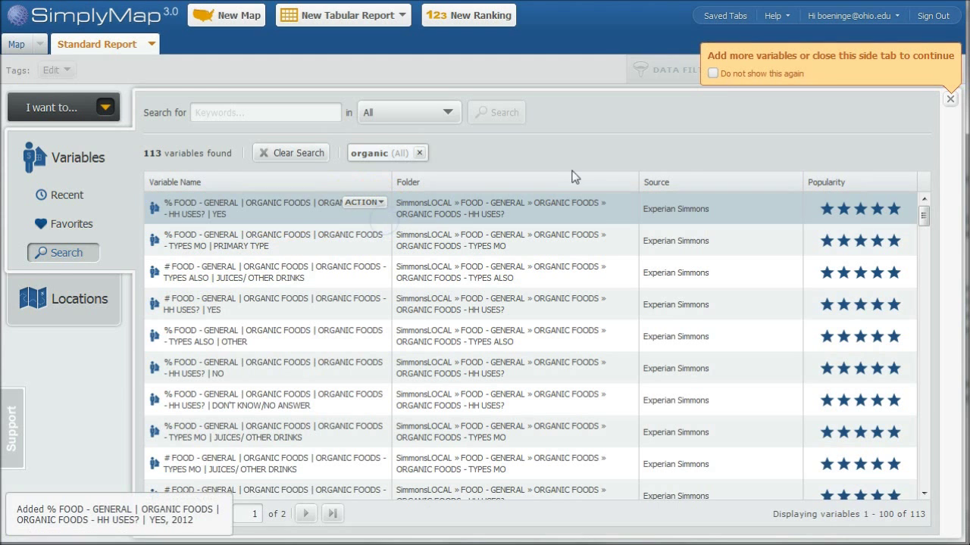
left_click(949, 98)
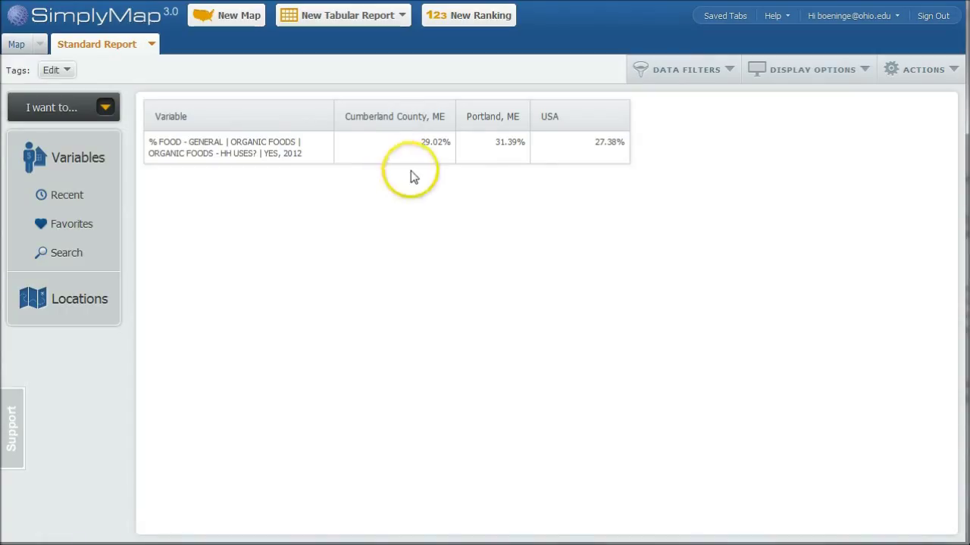
mouse_move(507, 148)
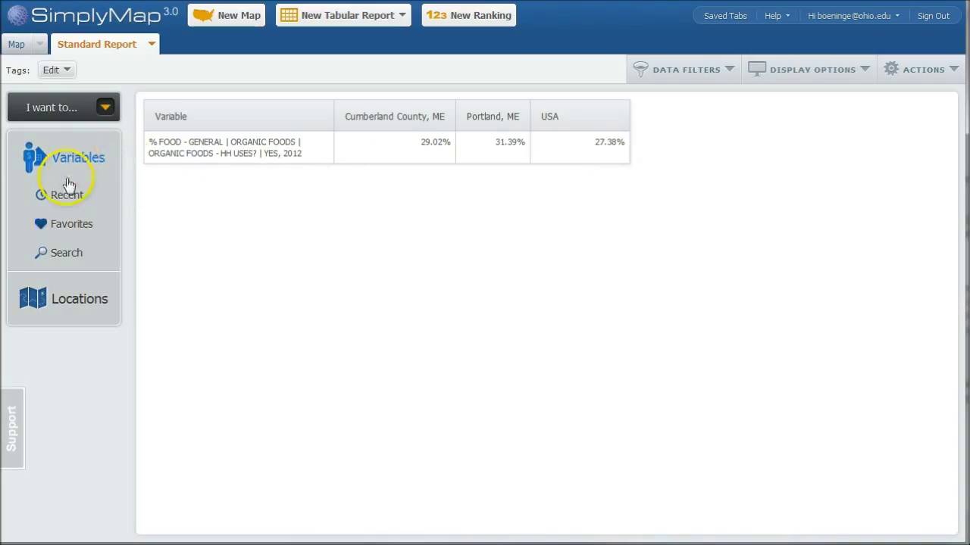
Step: Run a variable keyword search for 'organic' and review the 113 Experian Simmons matches
left_click(61, 263)
left_click(247, 113)
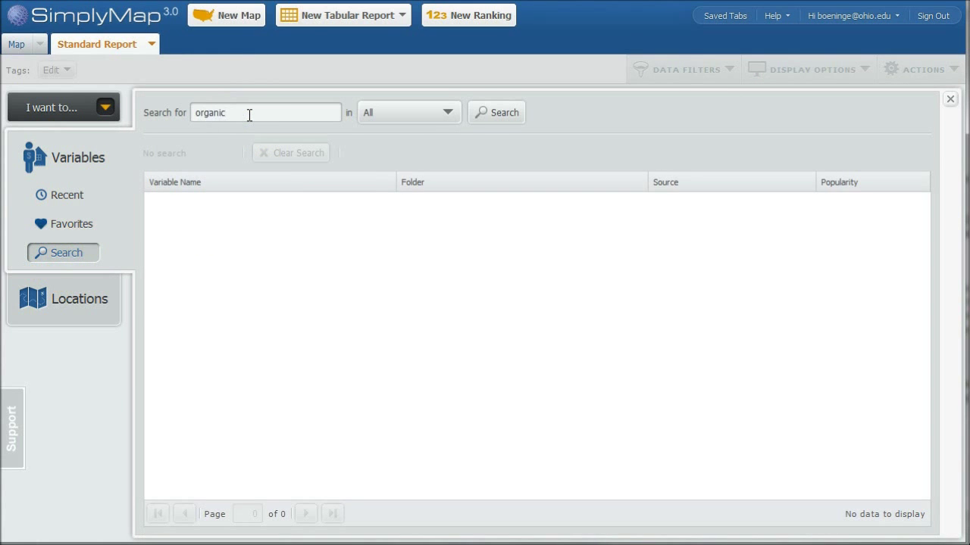
left_click(482, 115)
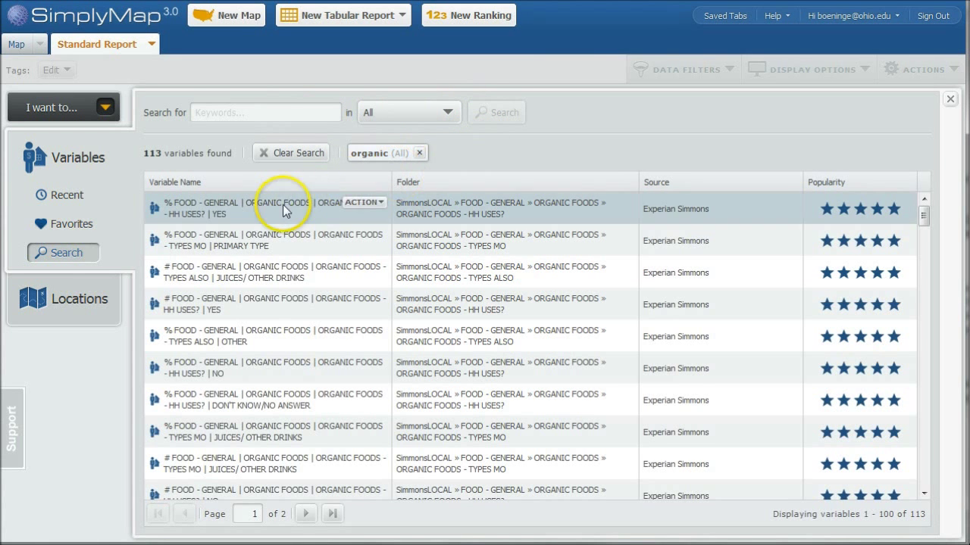
scroll(268, 290, "down", 2)
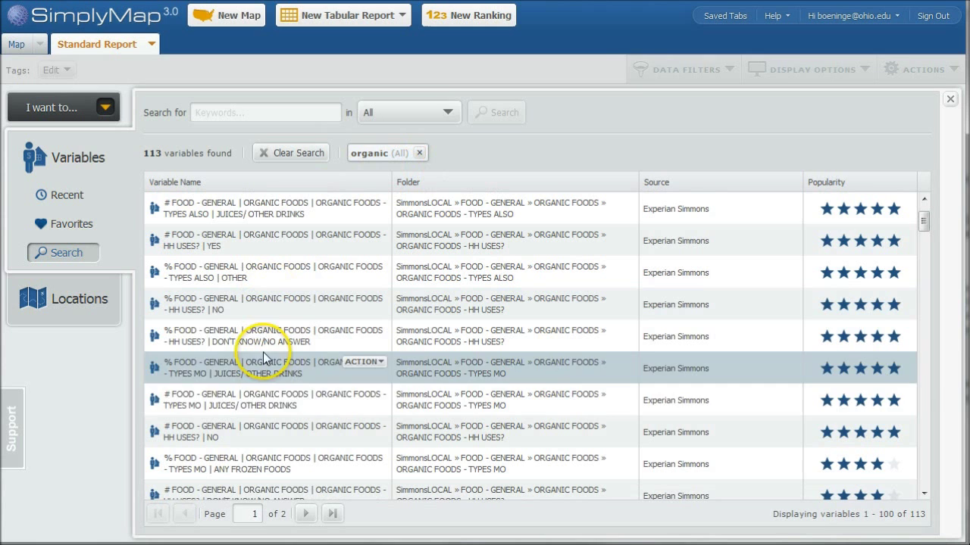
scroll(276, 375, "up", 2)
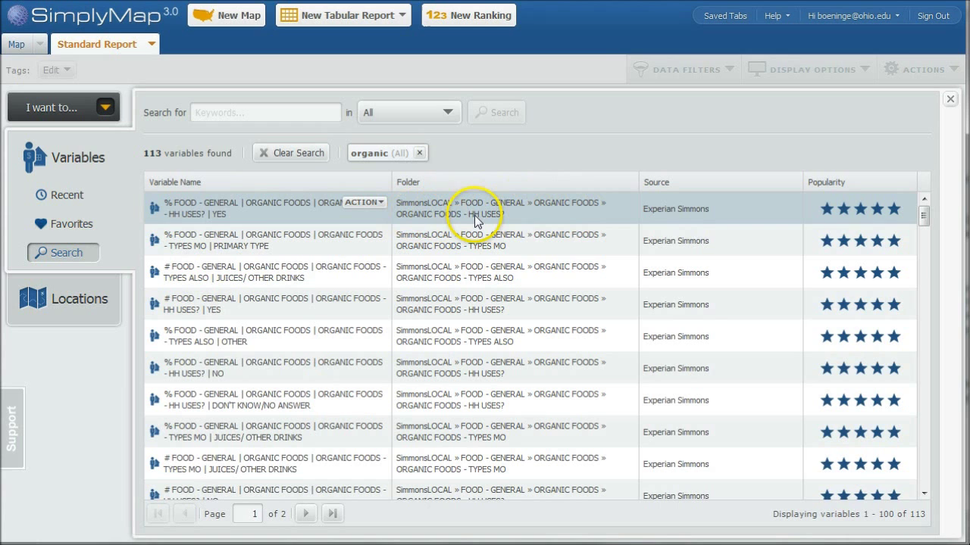
Step: Add the percent organic foods HH USES? NO variable from SimmonsLOCAL > FOOD - GENERAL > ORGANIC FOODS
left_click(97, 160)
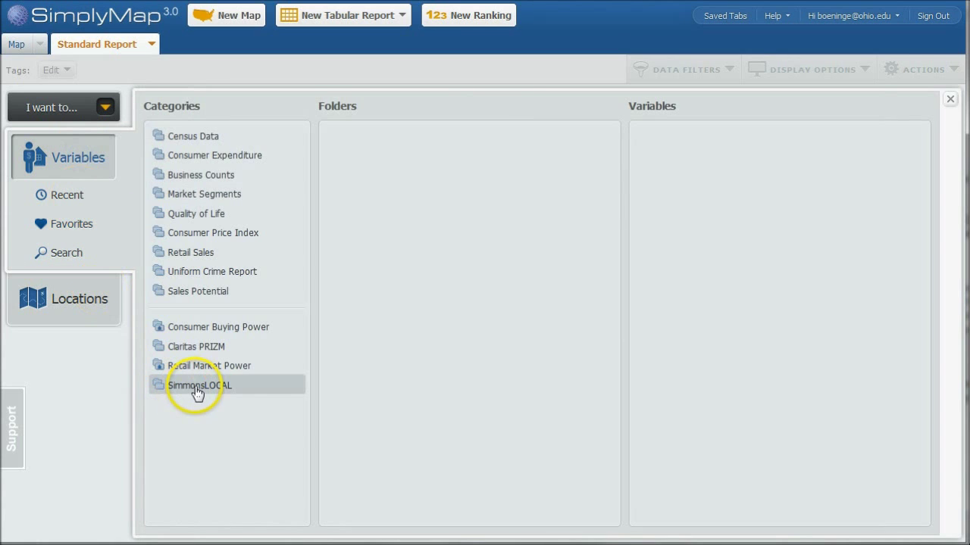
left_click(191, 394)
scroll(394, 279, "down", 3)
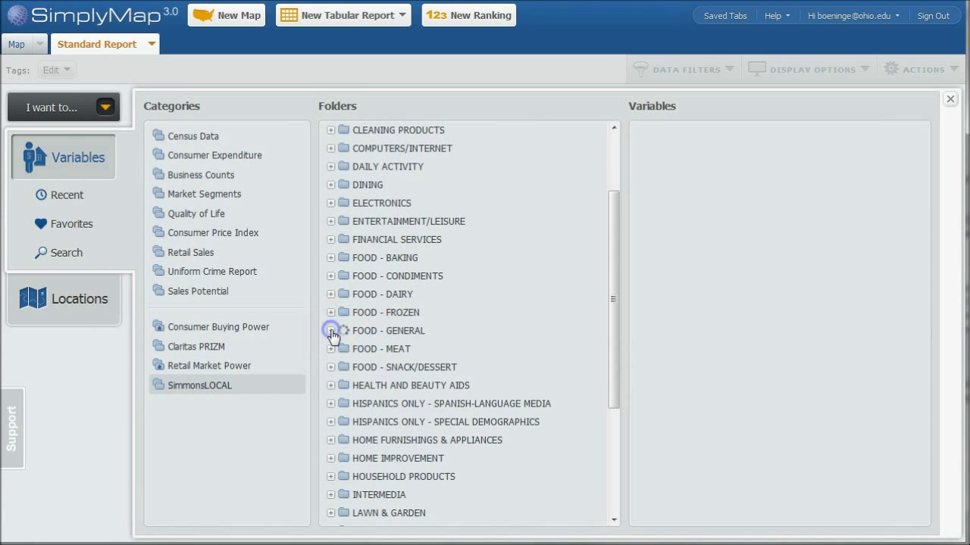
left_click(331, 331)
scroll(385, 306, "down", 10)
scroll(390, 327, "down", 1)
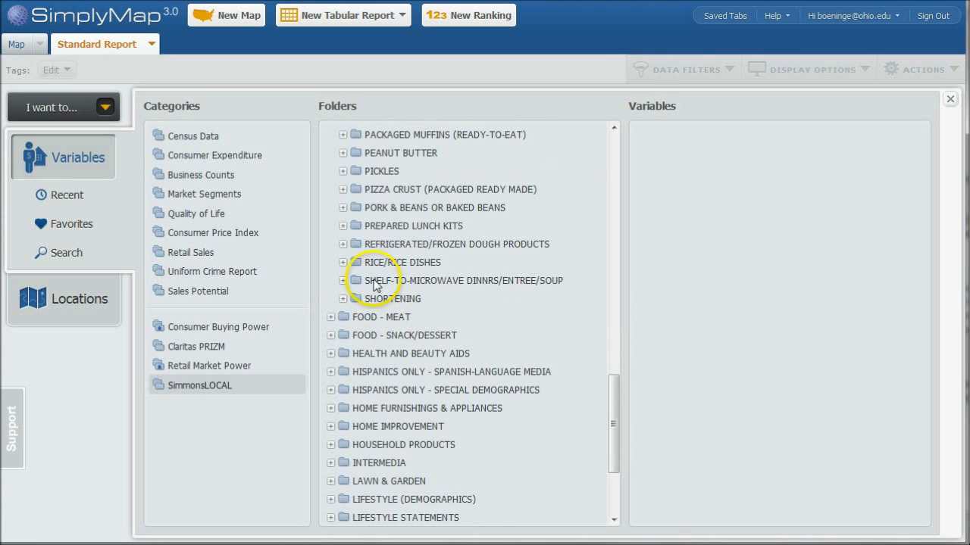
scroll(373, 200, "up", 3)
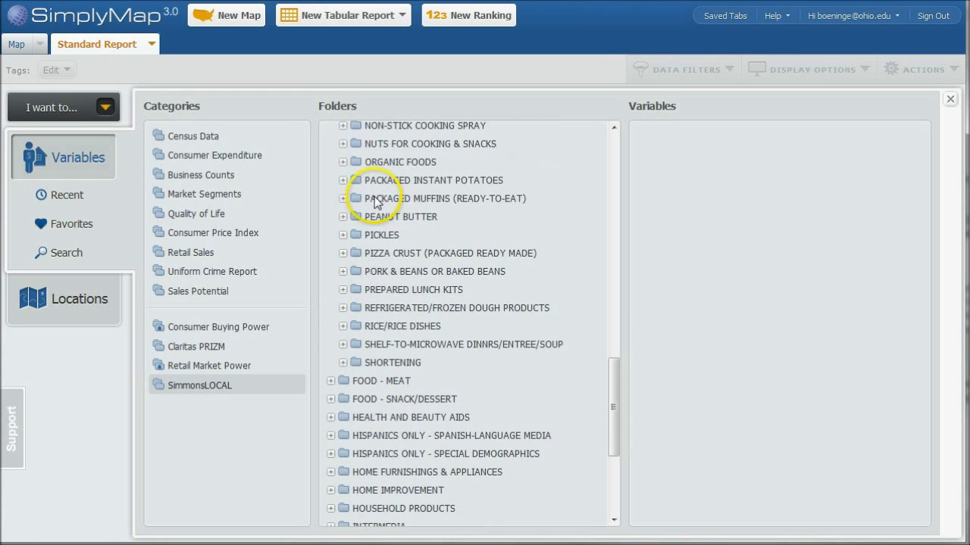
left_click(376, 162)
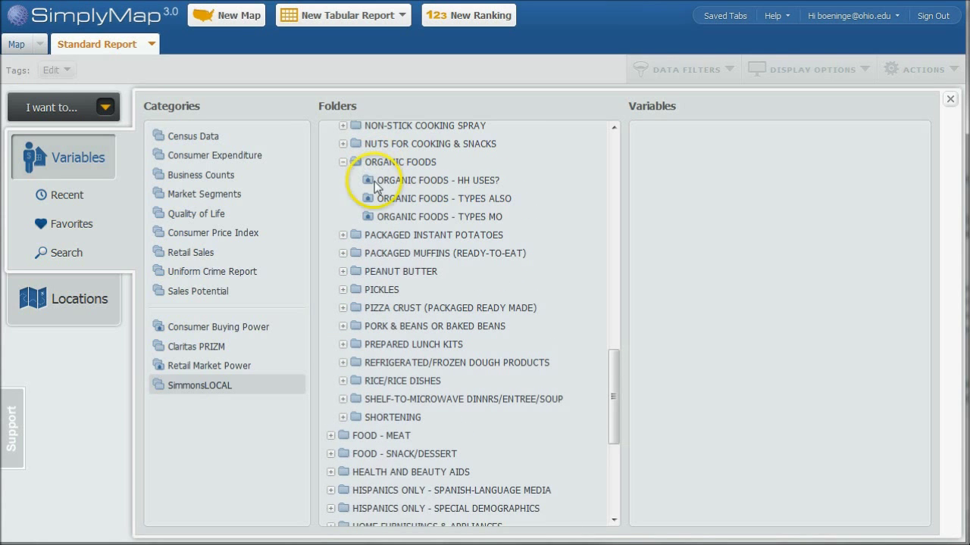
left_click(381, 180)
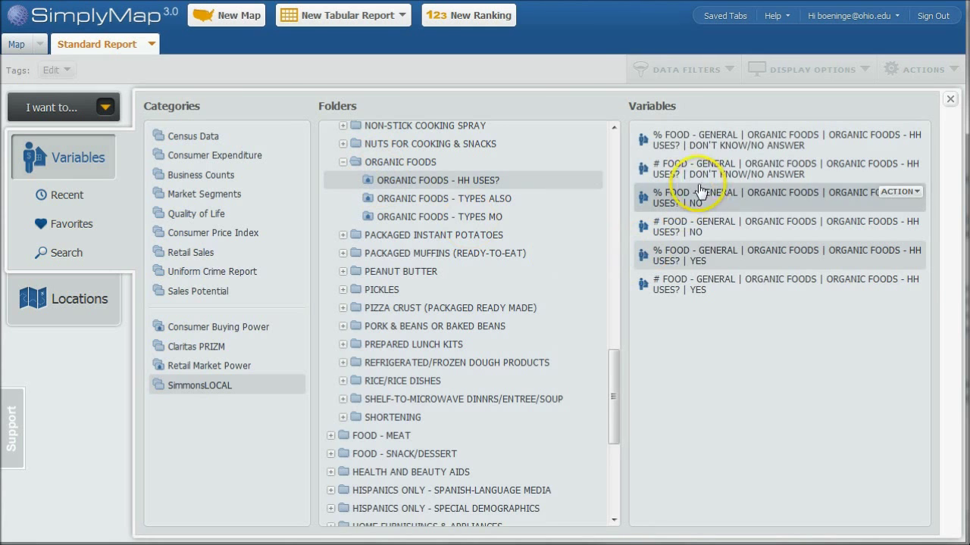
left_click(900, 192)
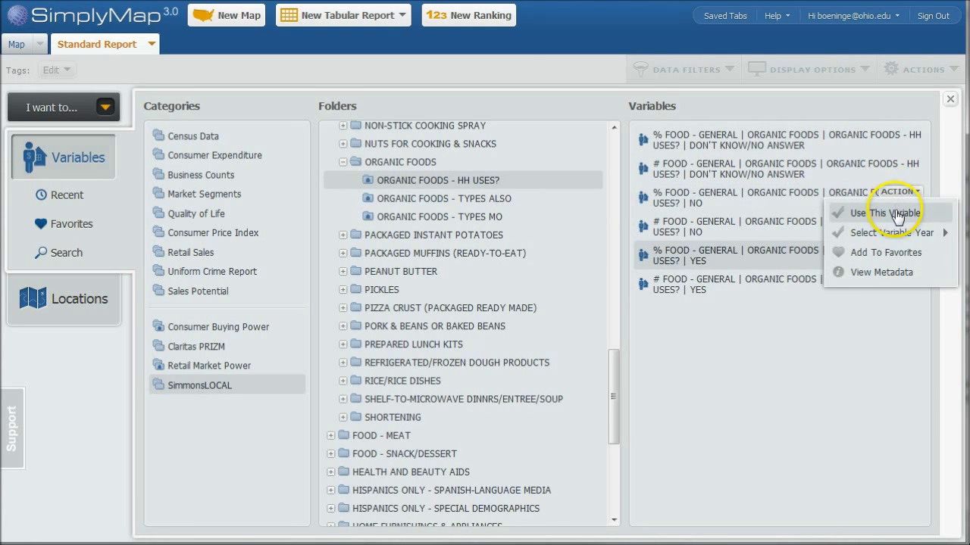
left_click(886, 213)
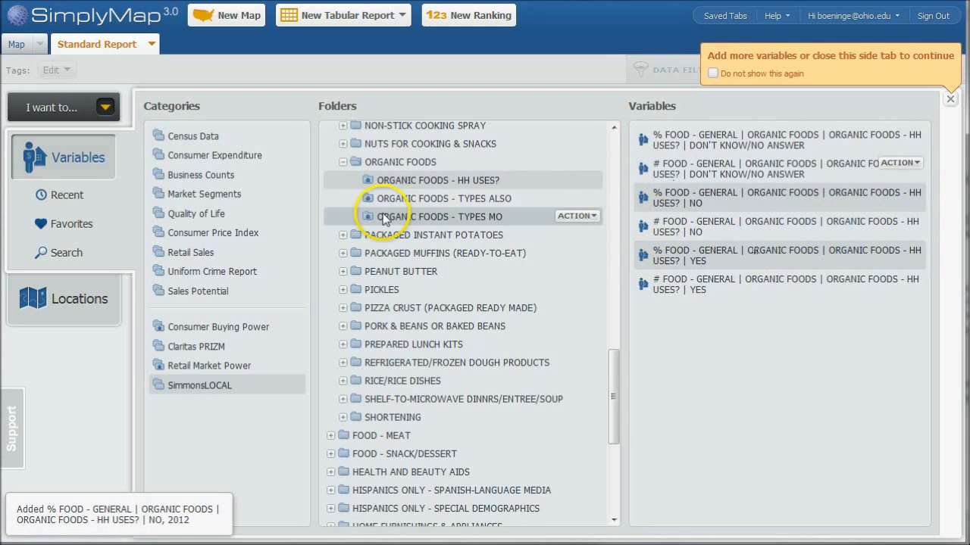
Step: Add the percent organic foods TYPES ALSO BABY FOOD (2012) variable
left_click(399, 199)
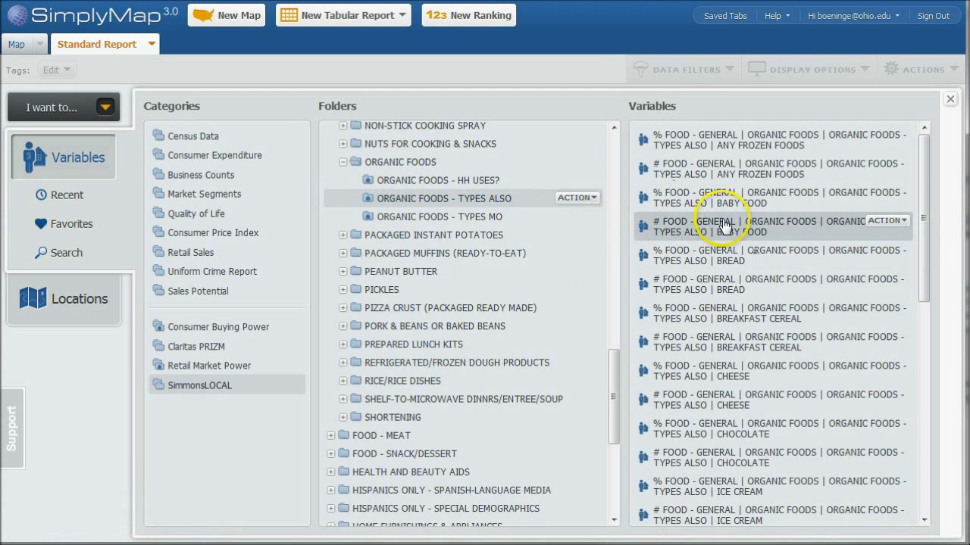
mouse_move(718, 195)
left_click(886, 192)
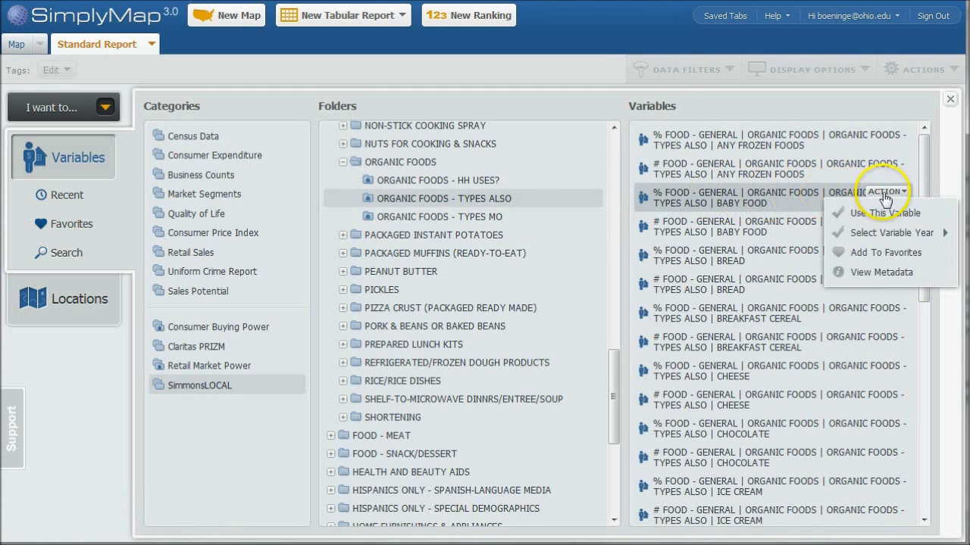
left_click(884, 214)
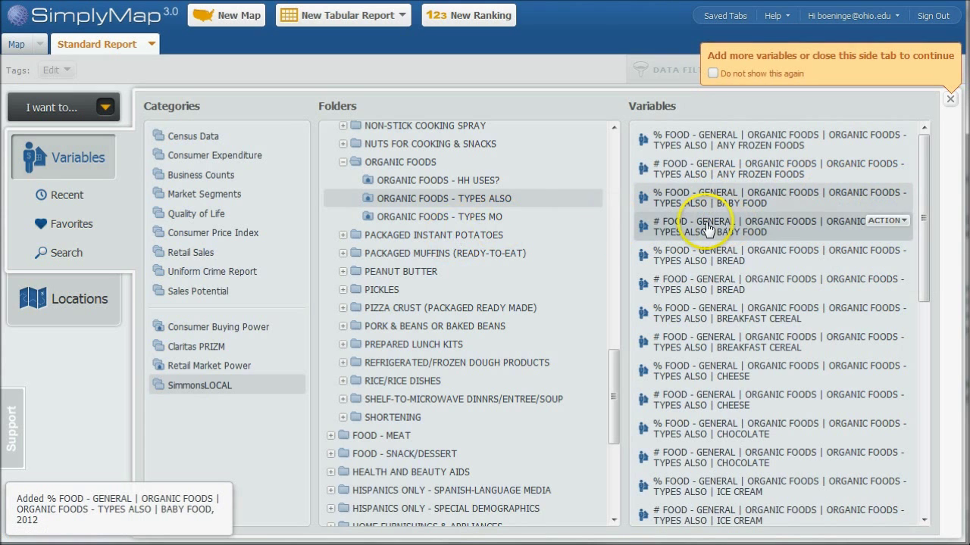
left_click(576, 197)
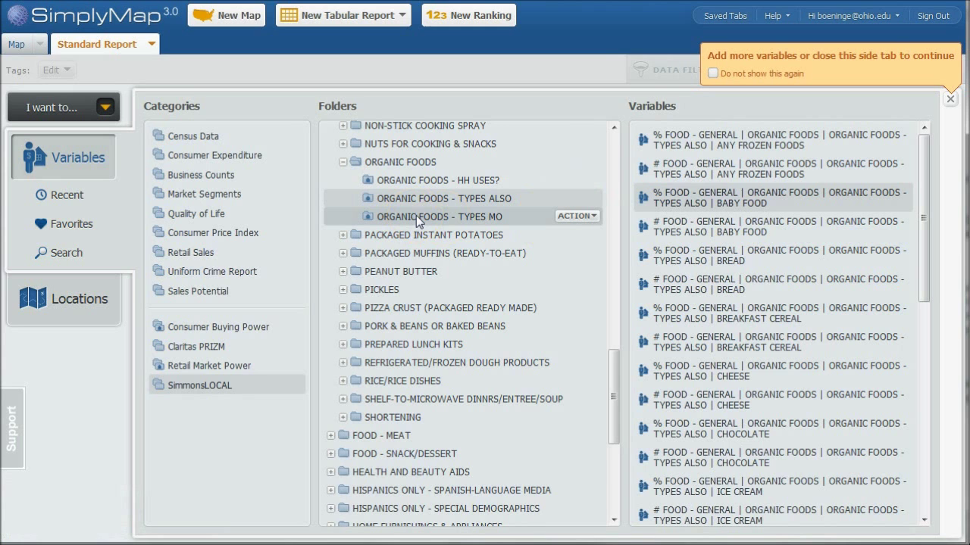
left_click(950, 99)
scroll(424, 317, "up", 3)
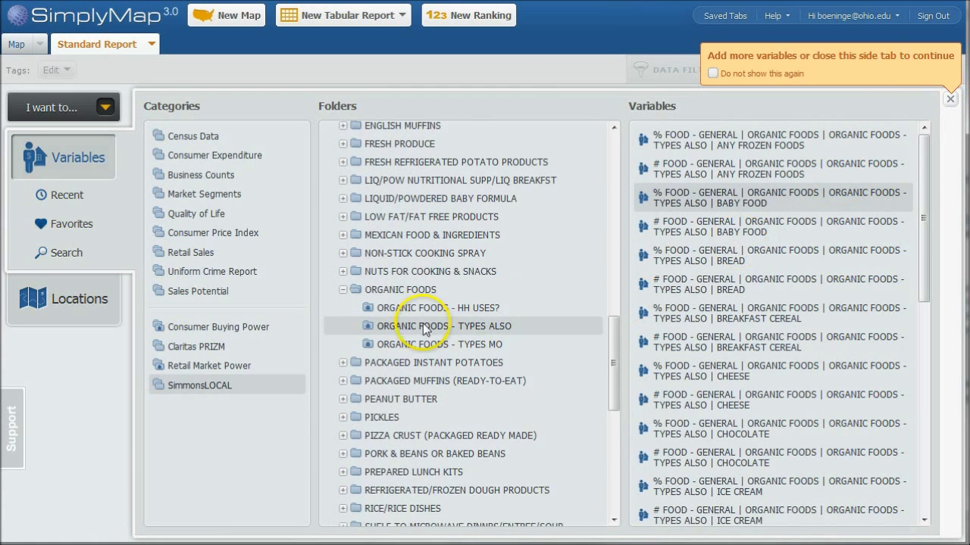
Step: Add CBP: Grocery Stores [NAICS 4451] (HH Avg), 2014 from Expenditures > Retail Stores > Grocery, Dining and Drinking
left_click(225, 329)
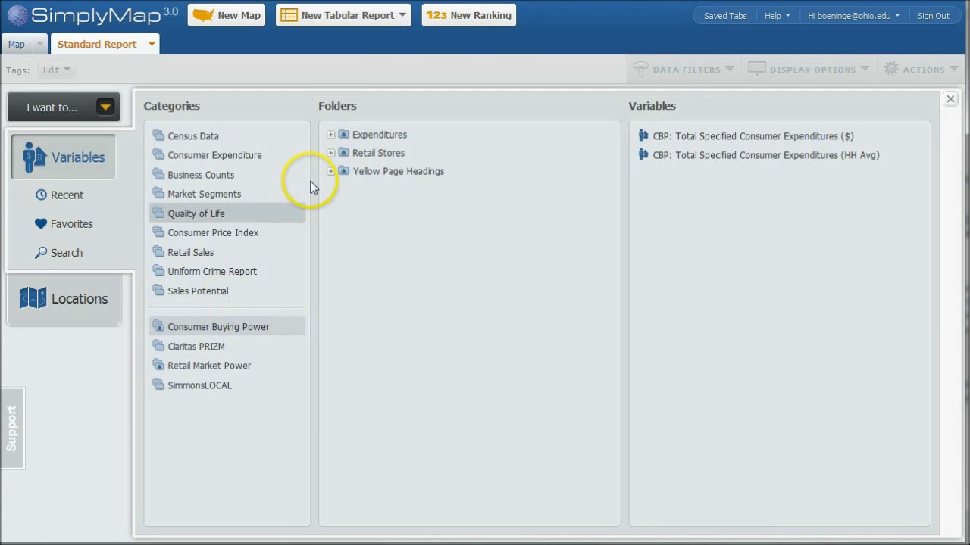
left_click(331, 136)
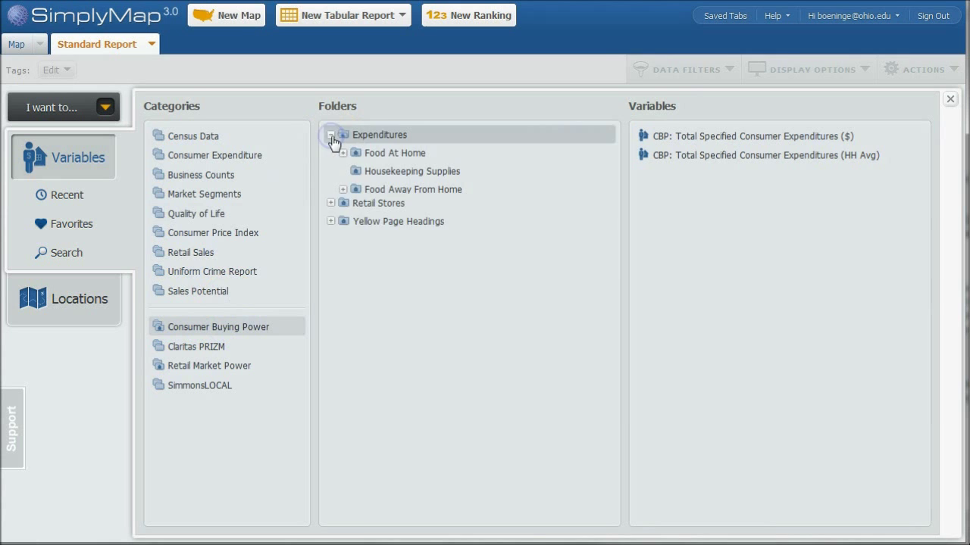
scroll(376, 337, "down", 3)
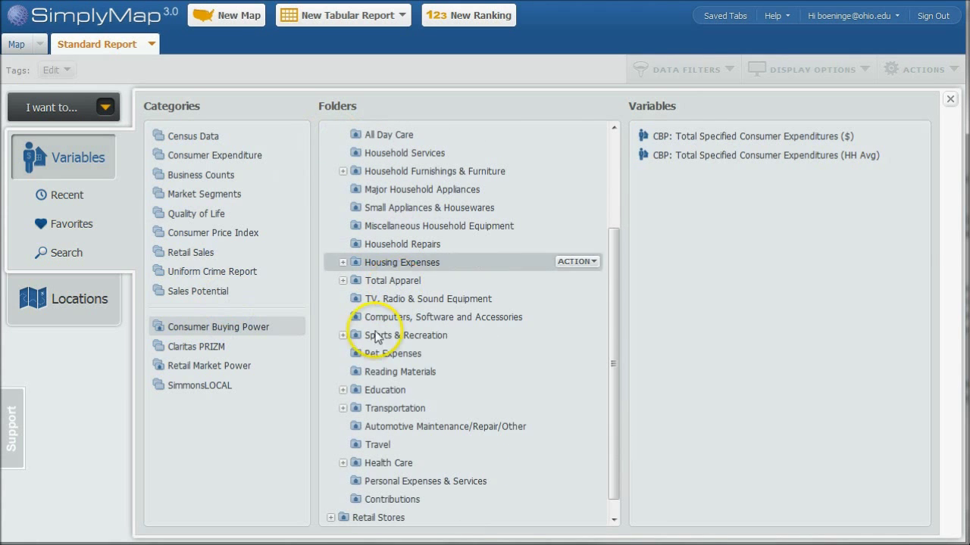
scroll(352, 424, "down", 1)
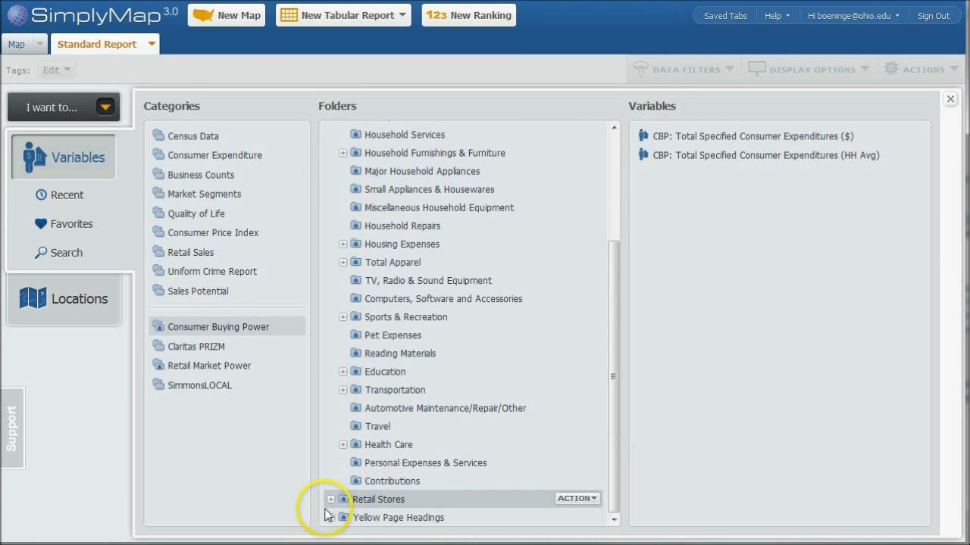
left_click(330, 500)
scroll(409, 424, "down", 3)
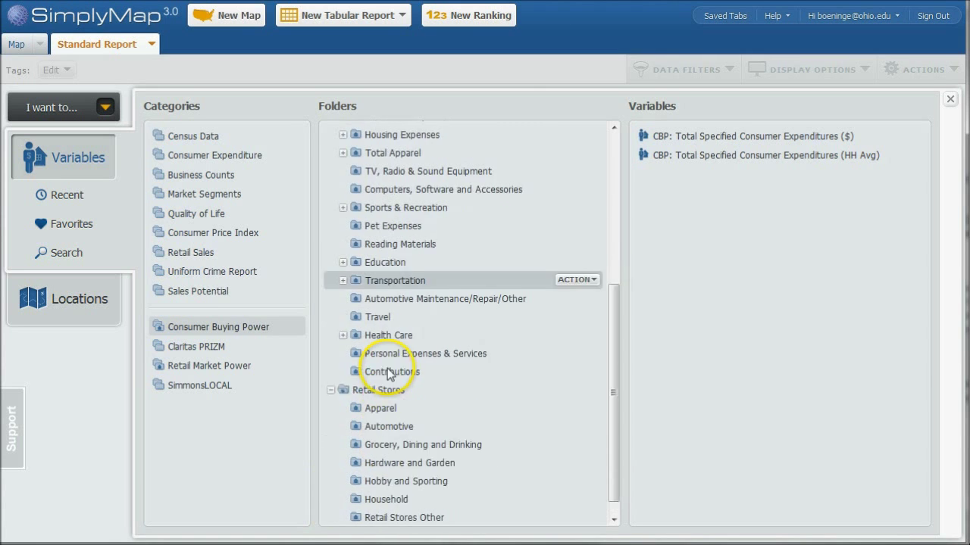
left_click(375, 426)
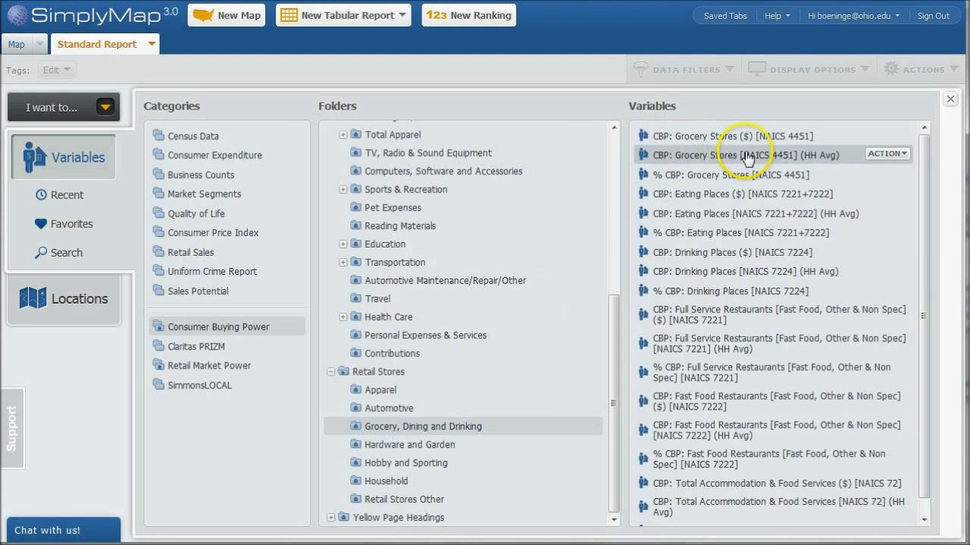
left_click(886, 155)
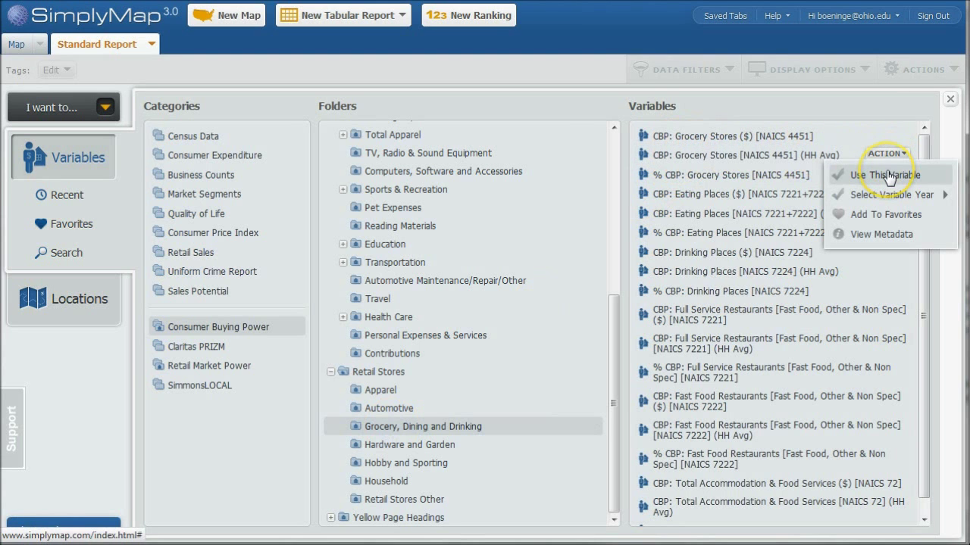
left_click(889, 176)
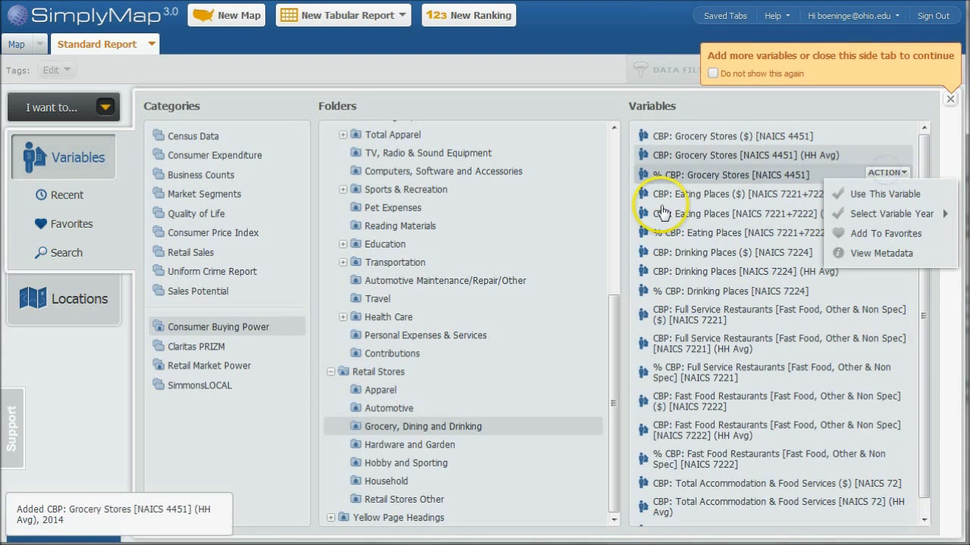
left_click(188, 367)
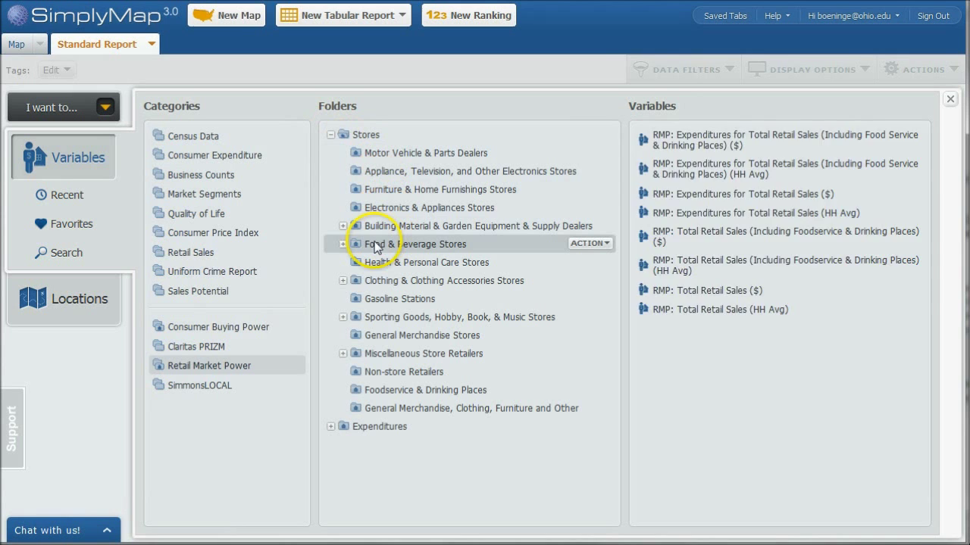
Step: Add RMP: Expenditures at Specialty Food Stores [NAICS 4452] (HH Avg), 2014 from Food & Beverage Stores
left_click(376, 246)
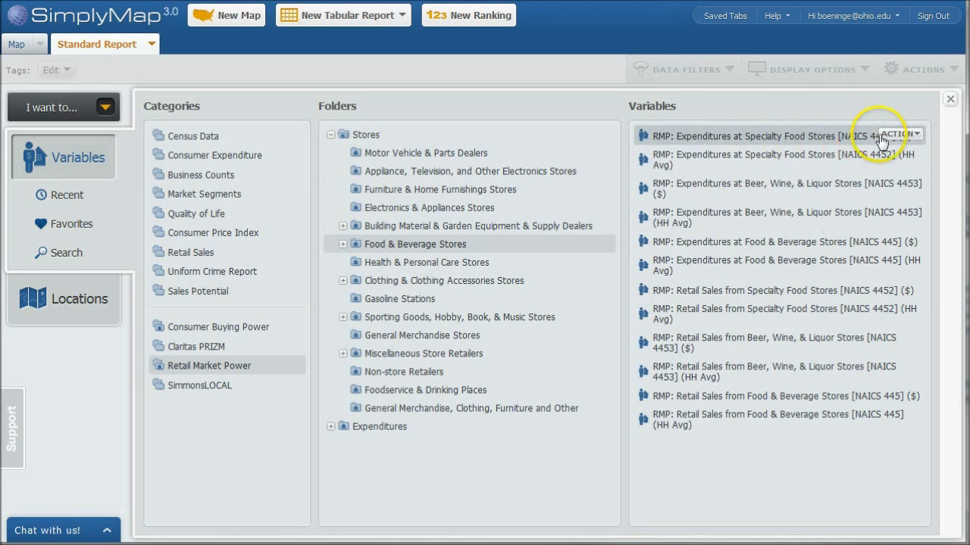
left_click(897, 134)
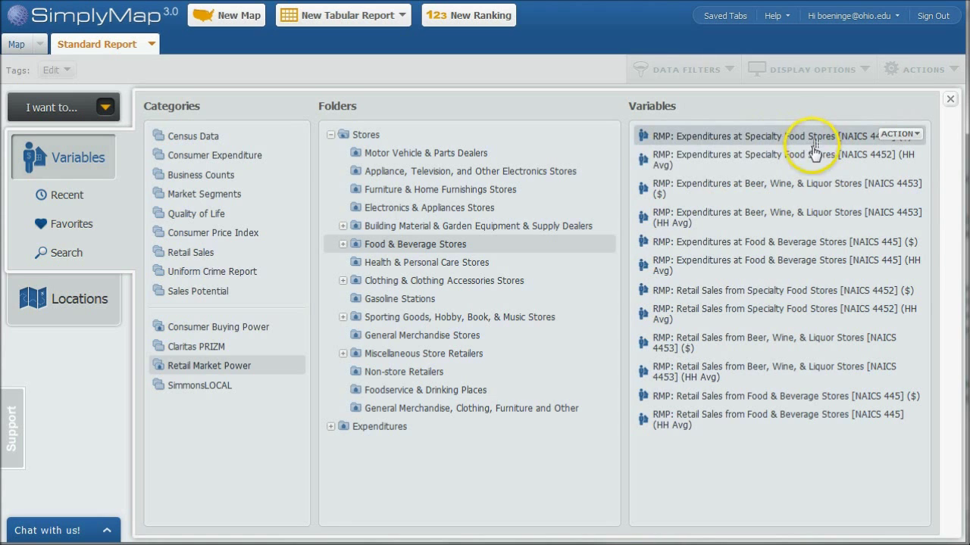
left_click(899, 154)
left_click(906, 177)
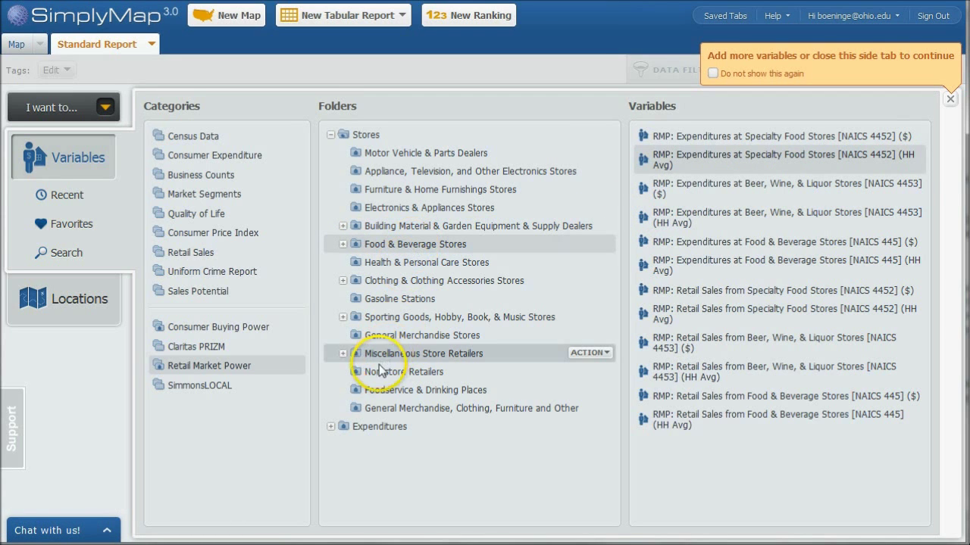
Step: Close the variable browser to view the five-variable report and check its download formats
left_click(951, 103)
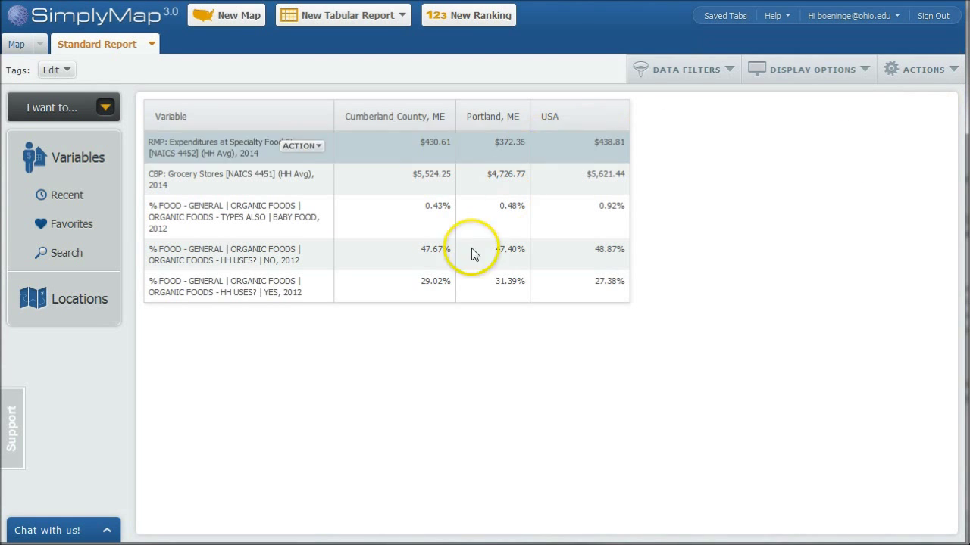
left_click(944, 71)
mouse_move(936, 100)
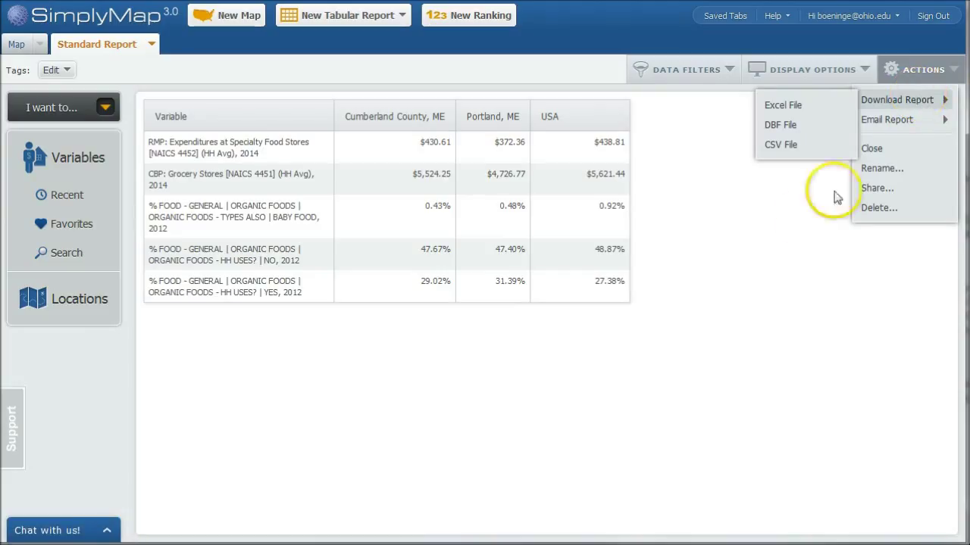
left_click(777, 235)
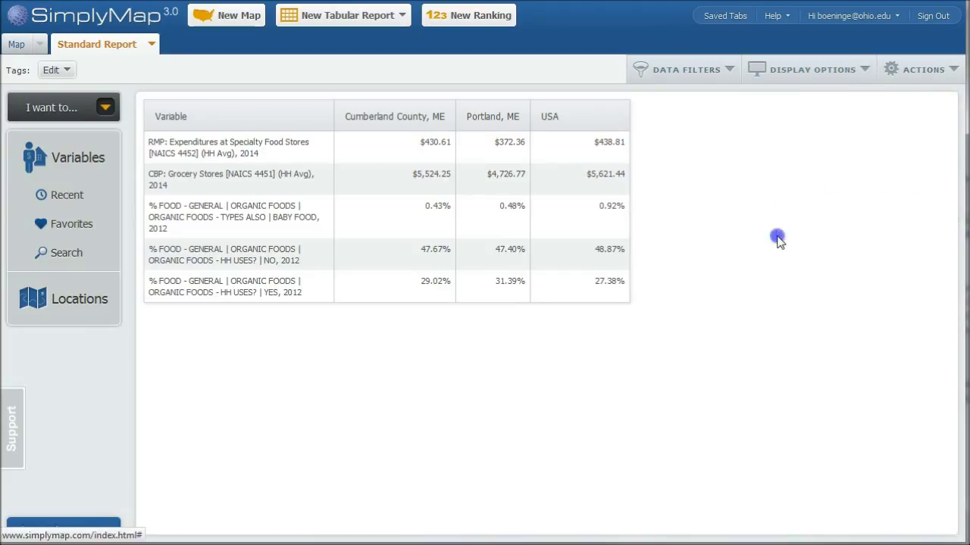
Step: On the Map tab, set the location to Cumberland County, ME from recent locations
left_click(7, 47)
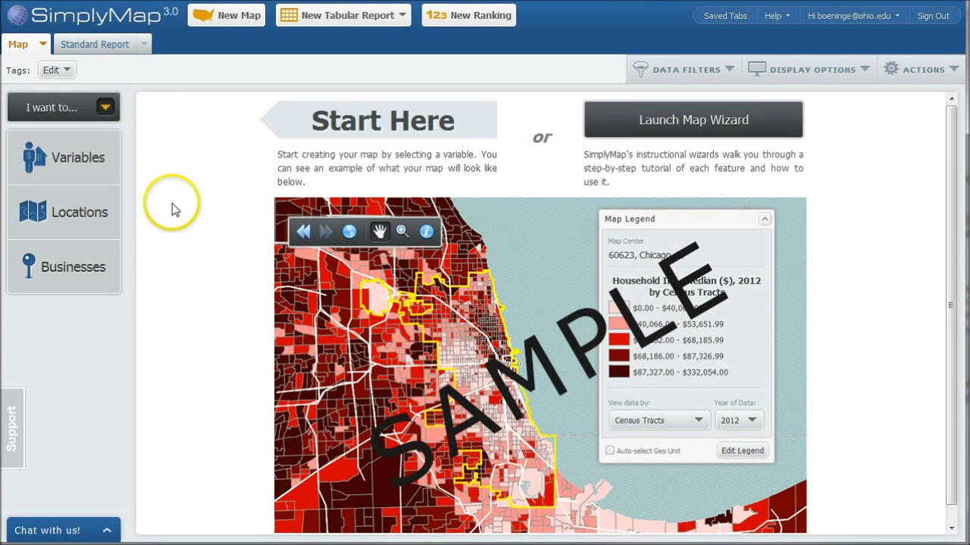
left_click(64, 219)
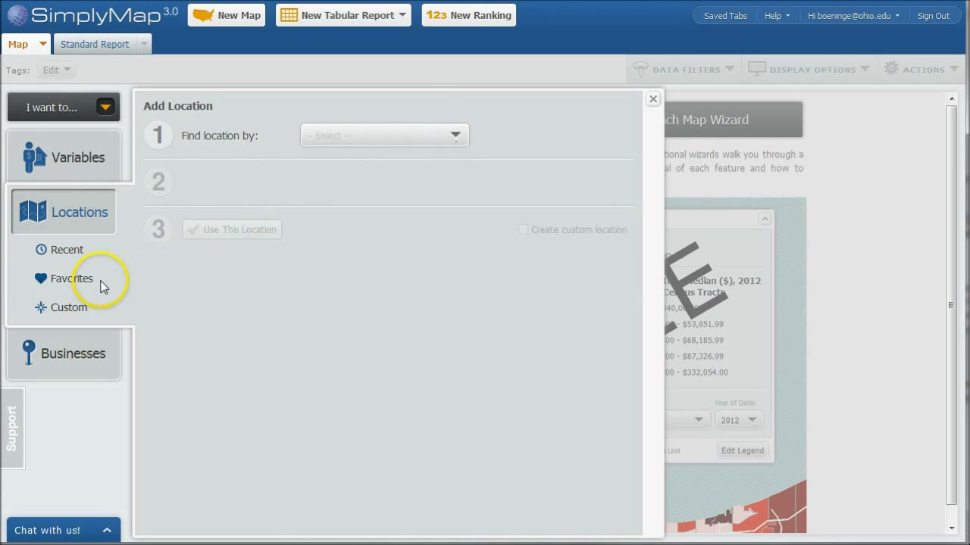
left_click(66, 256)
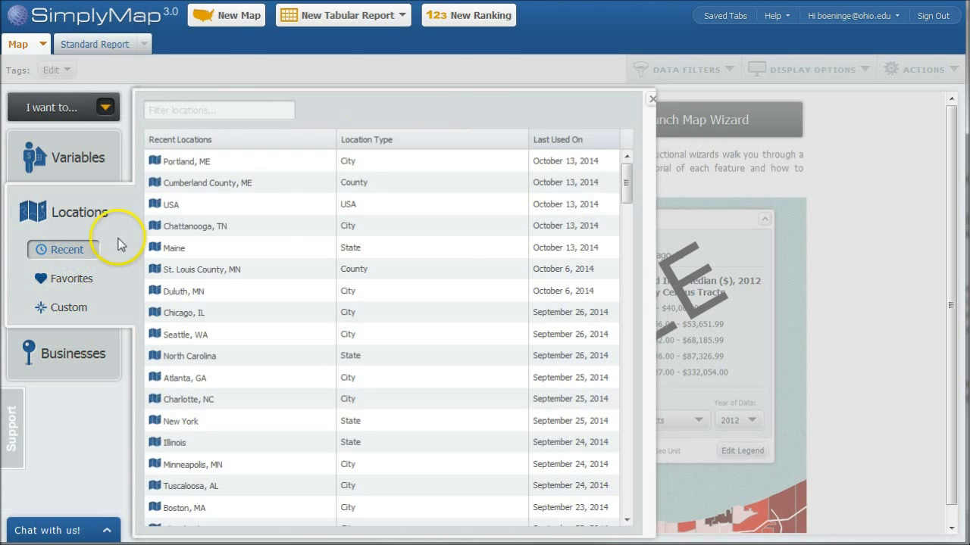
left_click(307, 182)
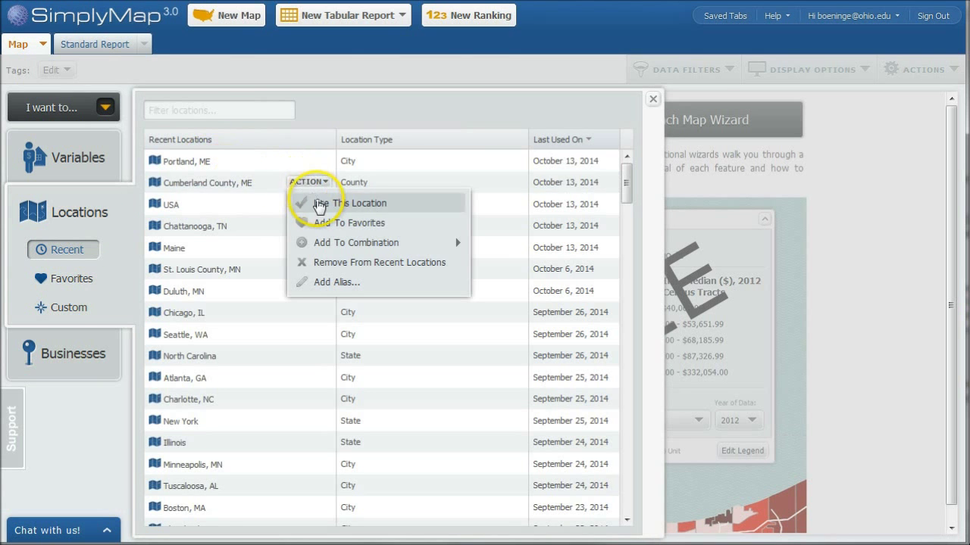
left_click(334, 200)
left_click(652, 99)
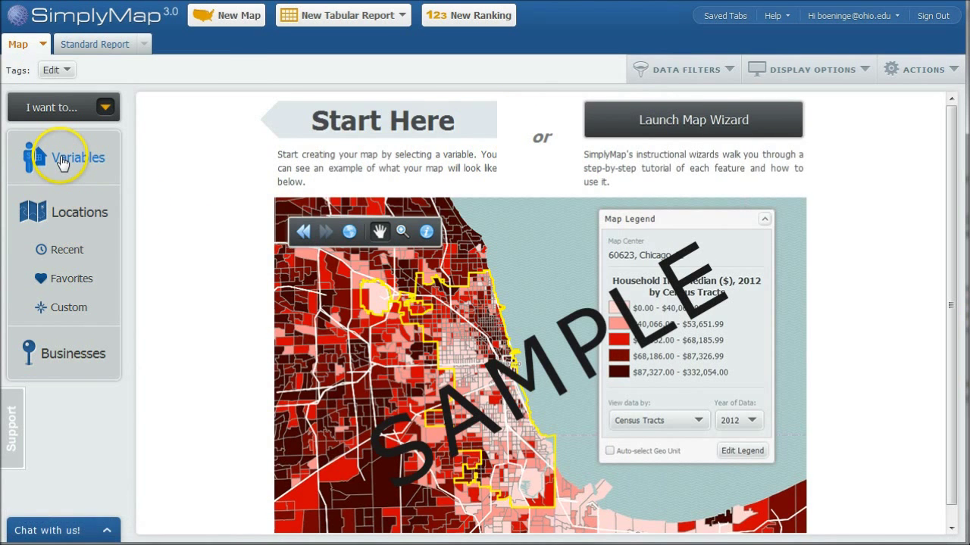
Step: Map the organic foods HH USES? YES, 2012 variable from recent variables
left_click(63, 159)
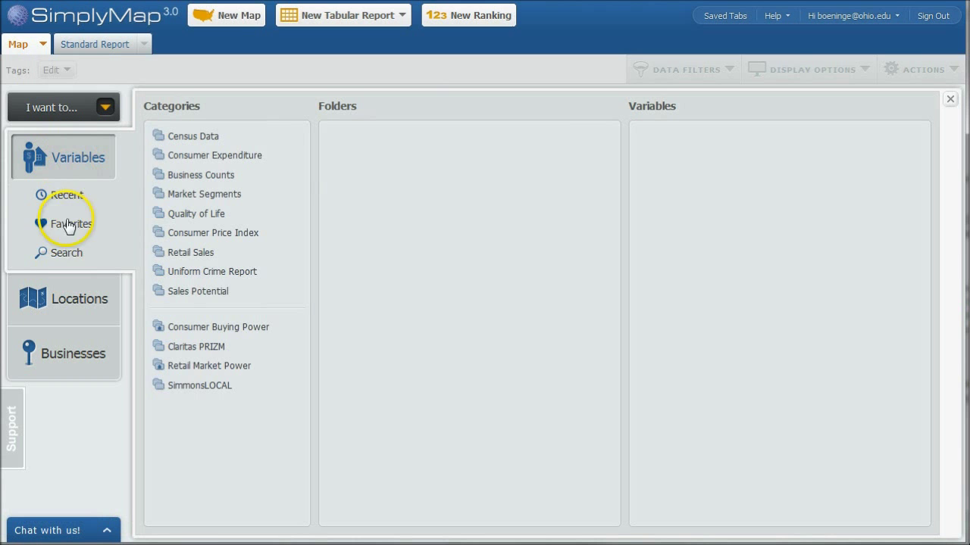
left_click(67, 194)
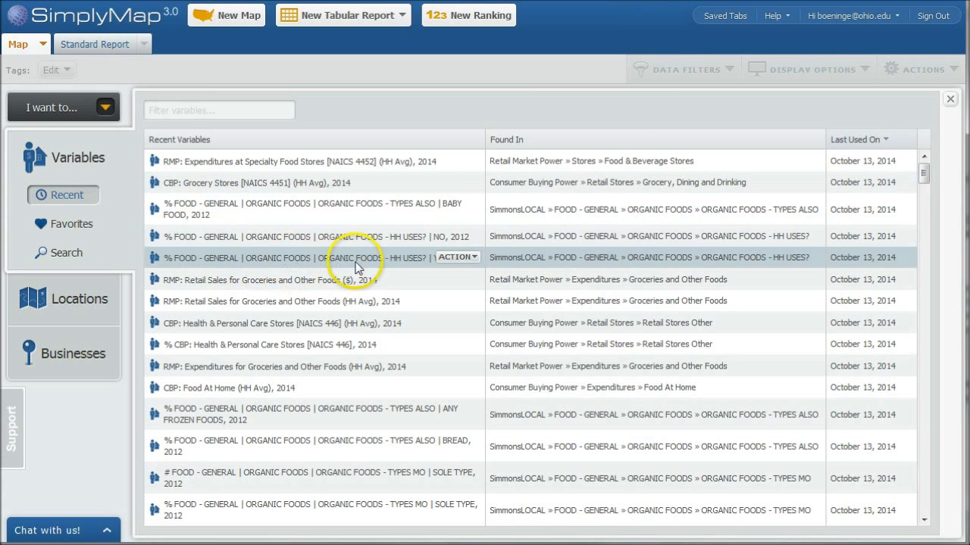
left_click(459, 257)
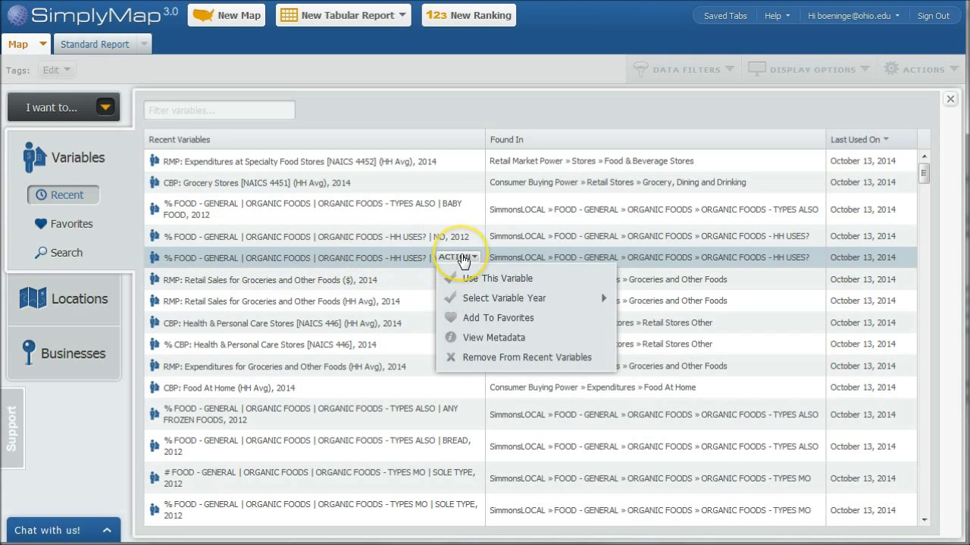
left_click(480, 279)
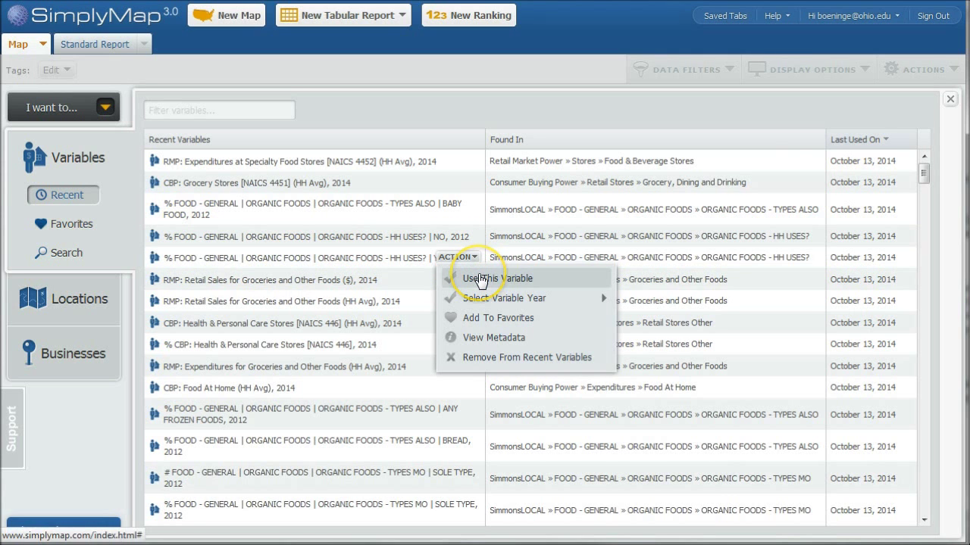
Step: Shade the organic-use map by Zip Codes and turn on zip-code map labels
left_click(950, 99)
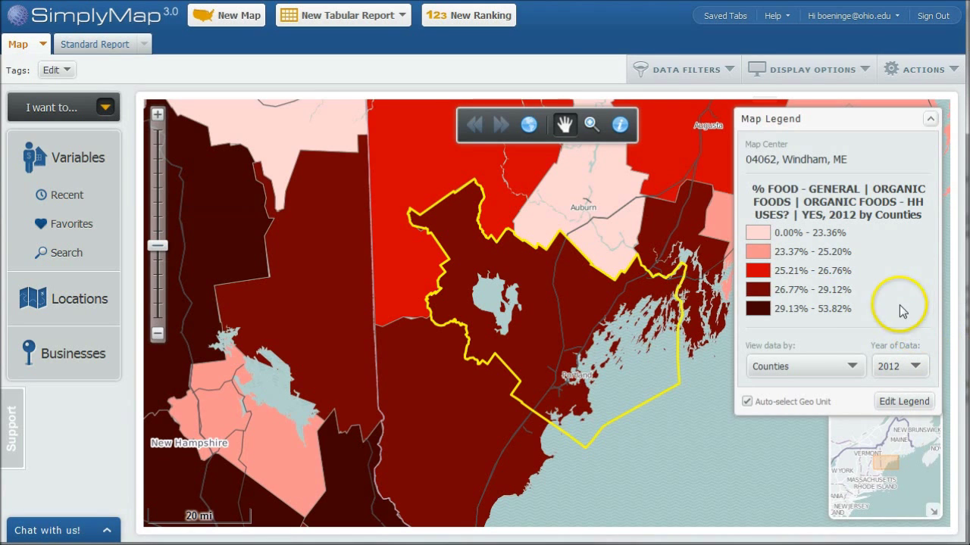
left_click(852, 367)
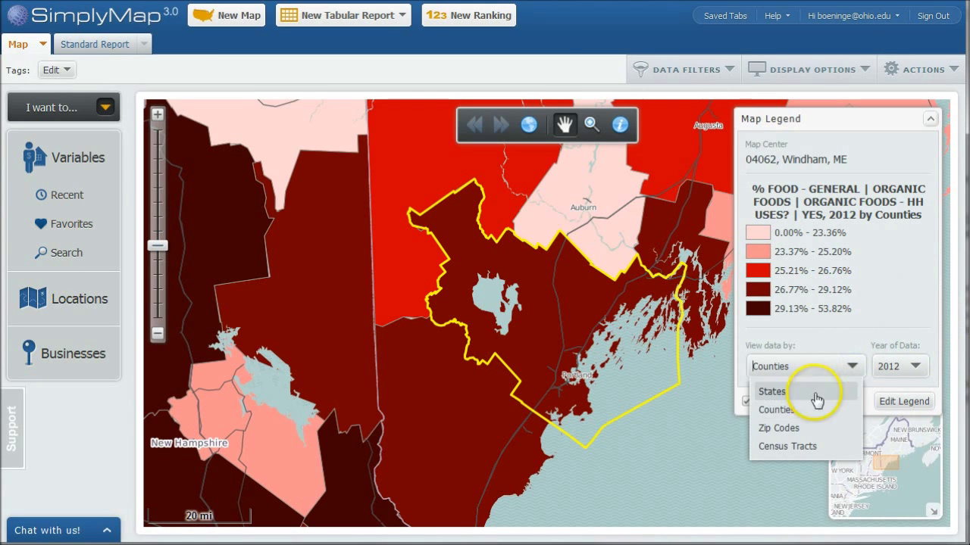
left_click(781, 428)
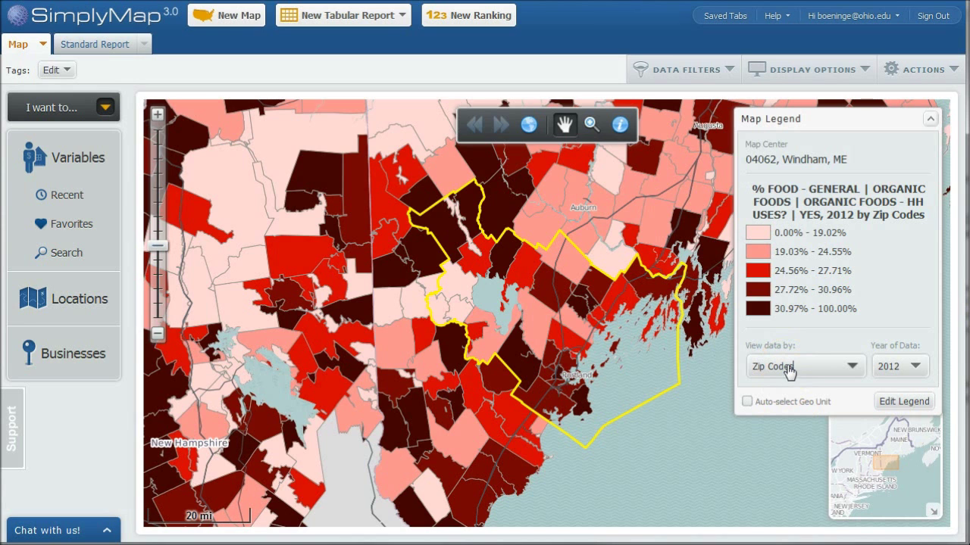
left_click(842, 75)
left_click(813, 141)
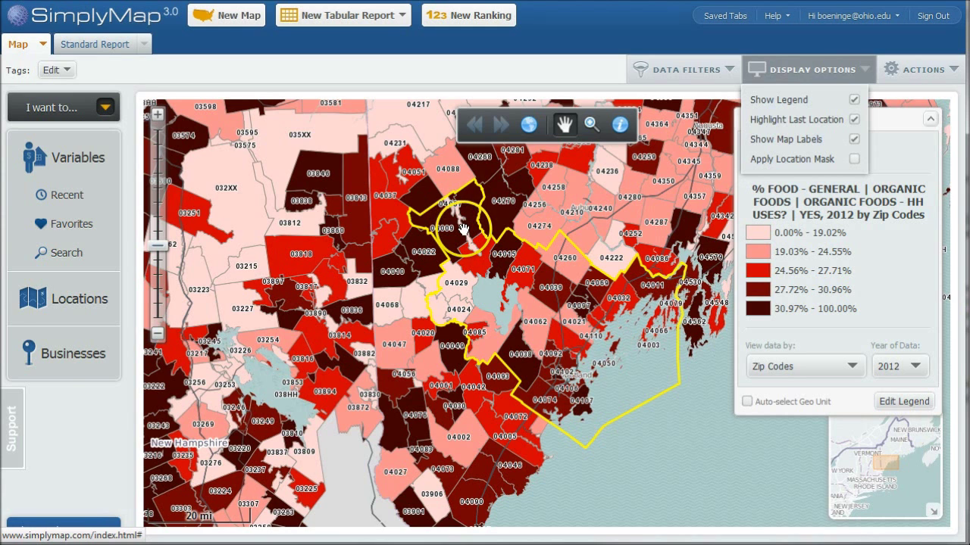
Step: Set a business search condition of SIC equal to 54990100, health and dietetic food stores
left_click(68, 359)
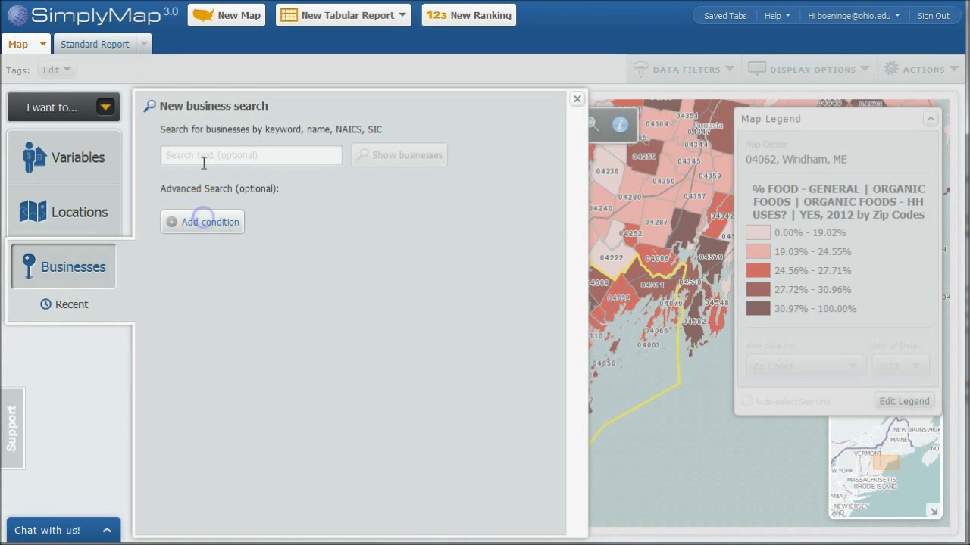
left_click(203, 220)
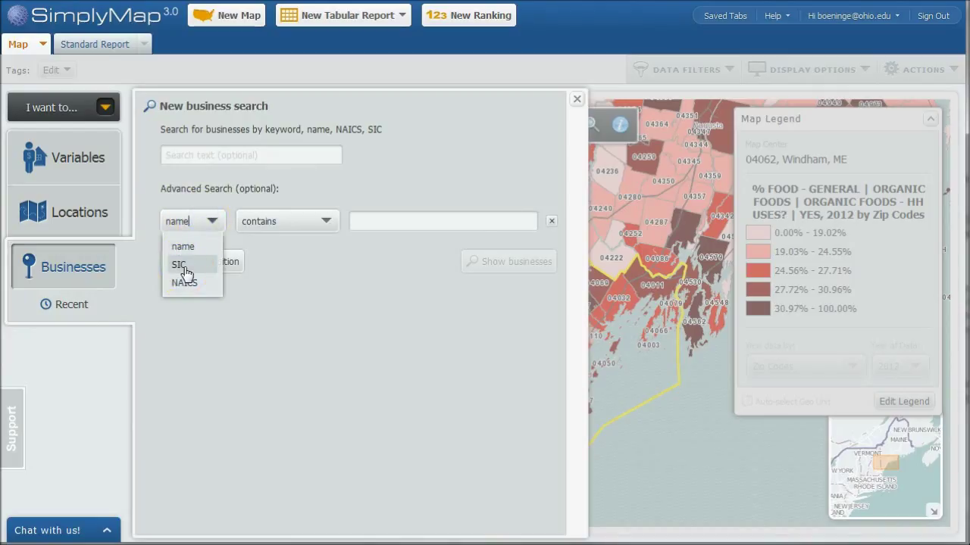
left_click(184, 267)
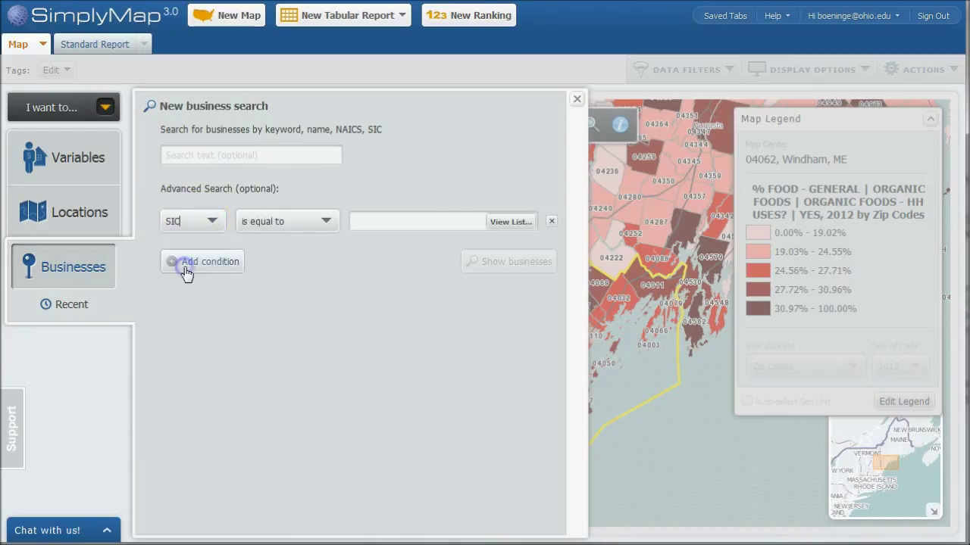
left_click(503, 221)
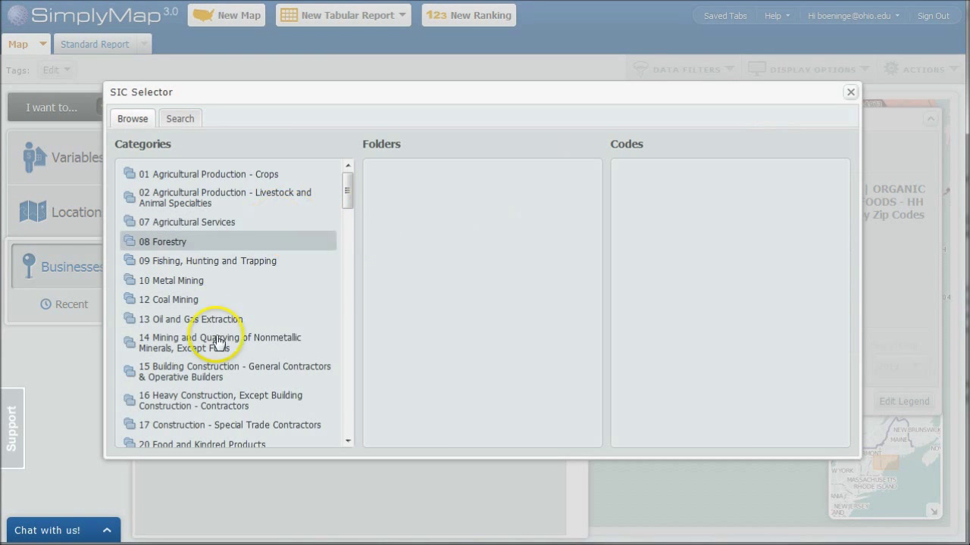
scroll(166, 402, "down", 3)
scroll(206, 314, "down", 10)
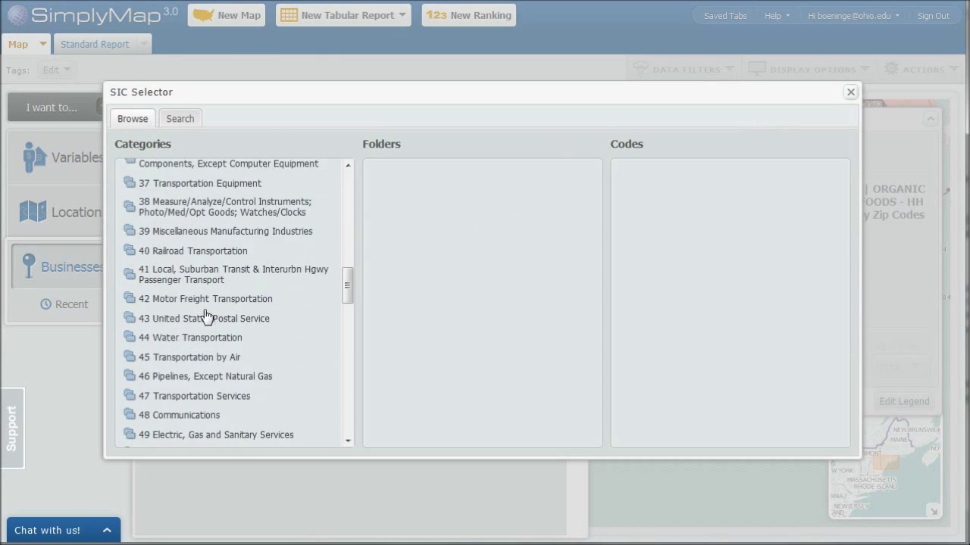
scroll(206, 314, "down", 1)
left_click(167, 350)
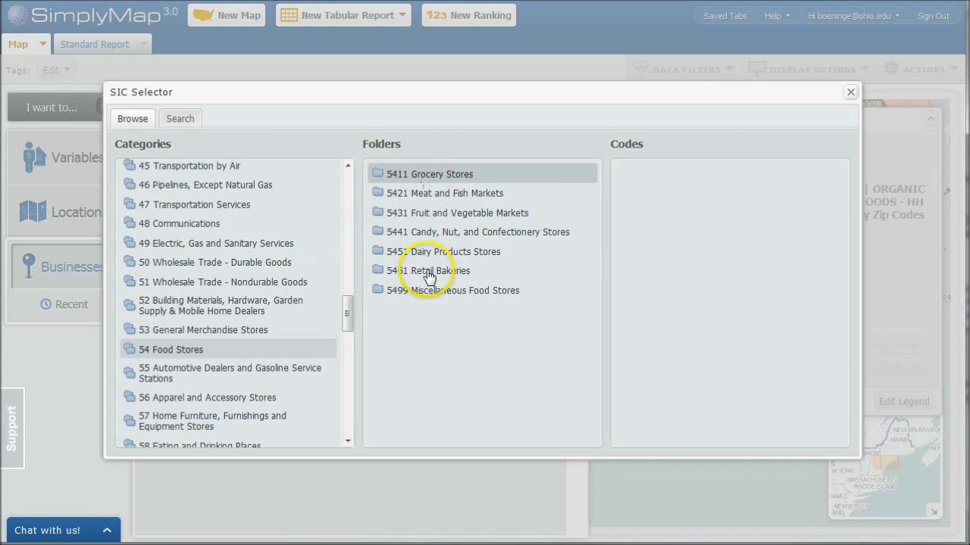
left_click(443, 296)
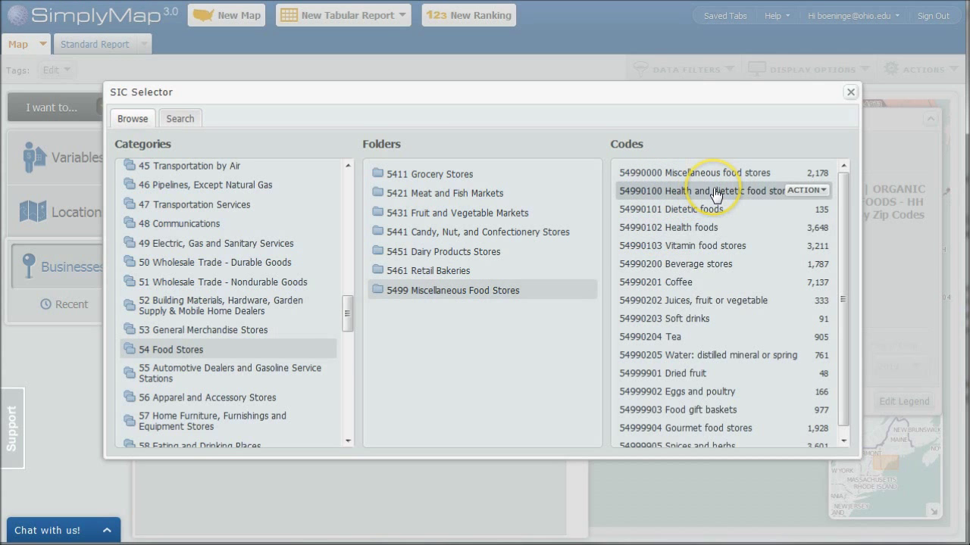
left_click(803, 190)
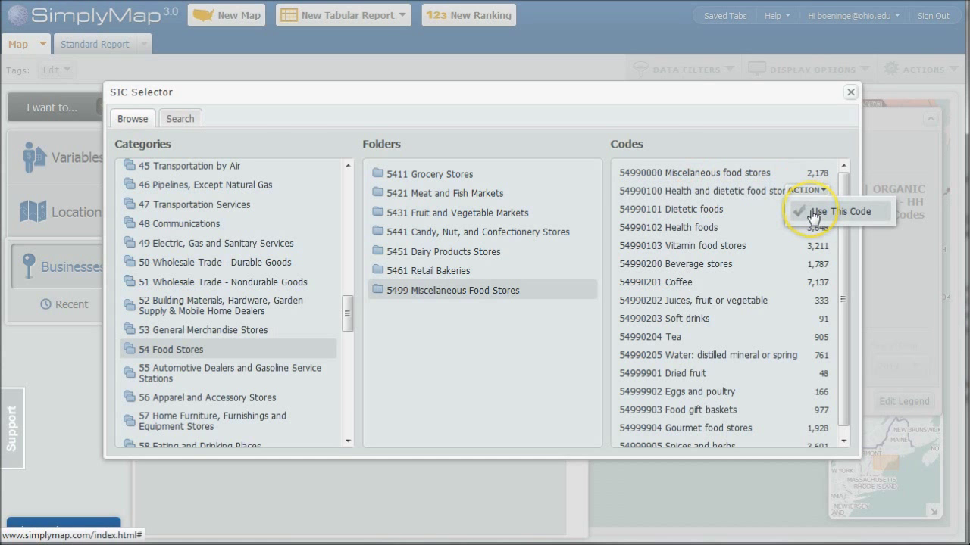
left_click(813, 213)
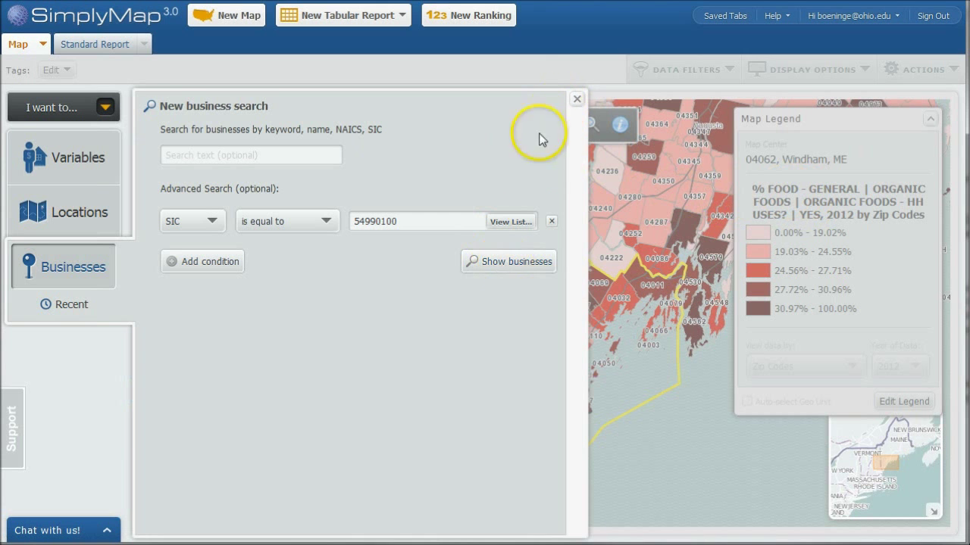
Step: Plot the health and dietetic food stores on the map and center it on Cumberland County
left_click(509, 262)
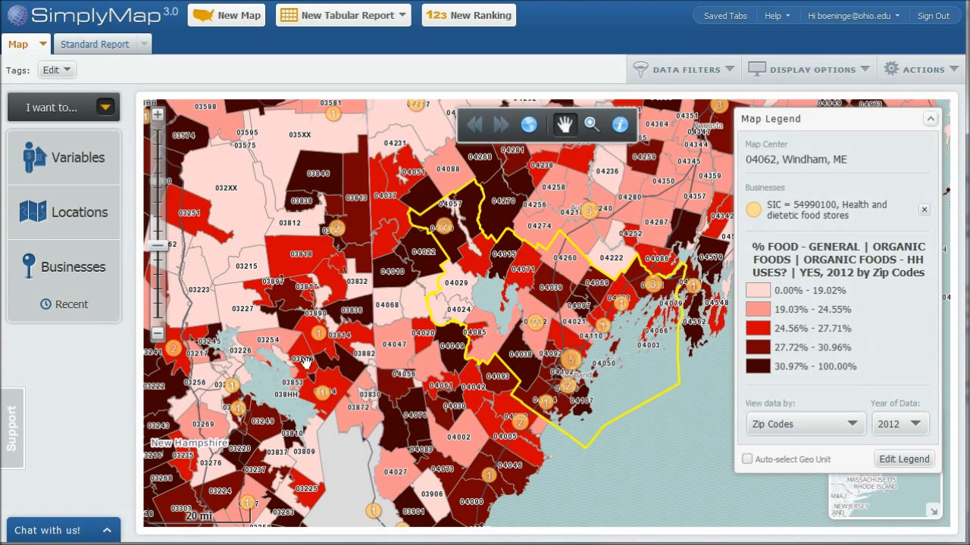
left_click_drag(306, 361, 418, 306)
double_click(417, 306)
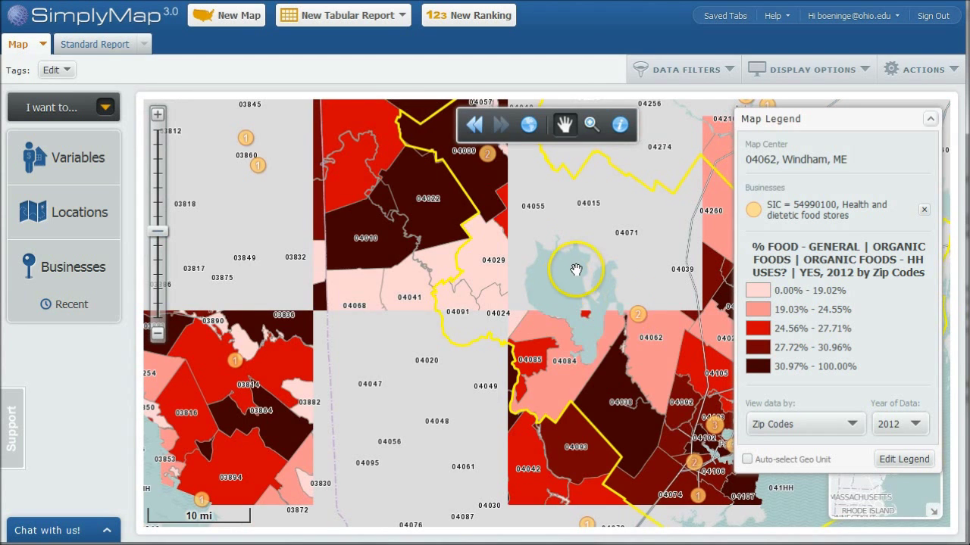
left_click_drag(571, 264, 463, 296)
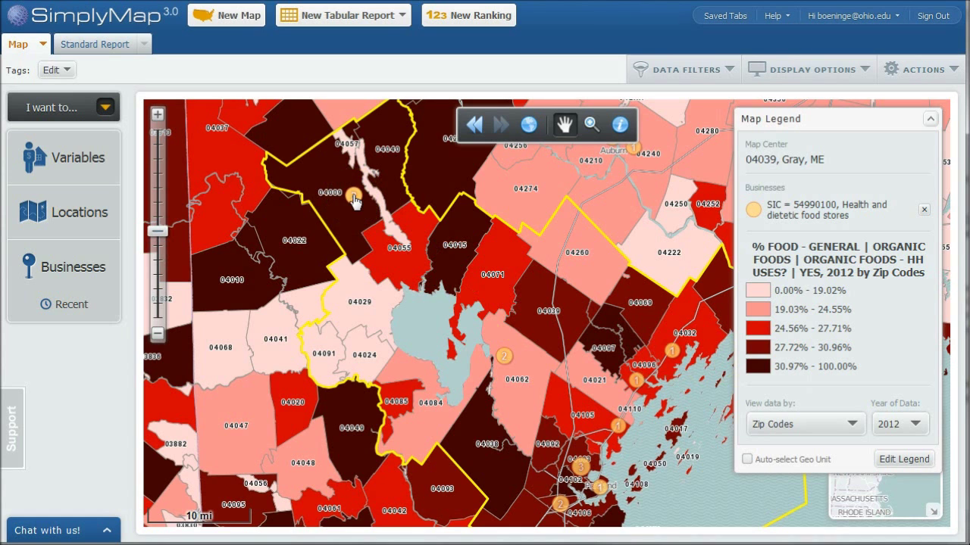
Step: Inspect the two Bridgton stores, GNC and MORNING DEW NATURAL FOODS GROCERY
left_click(353, 196)
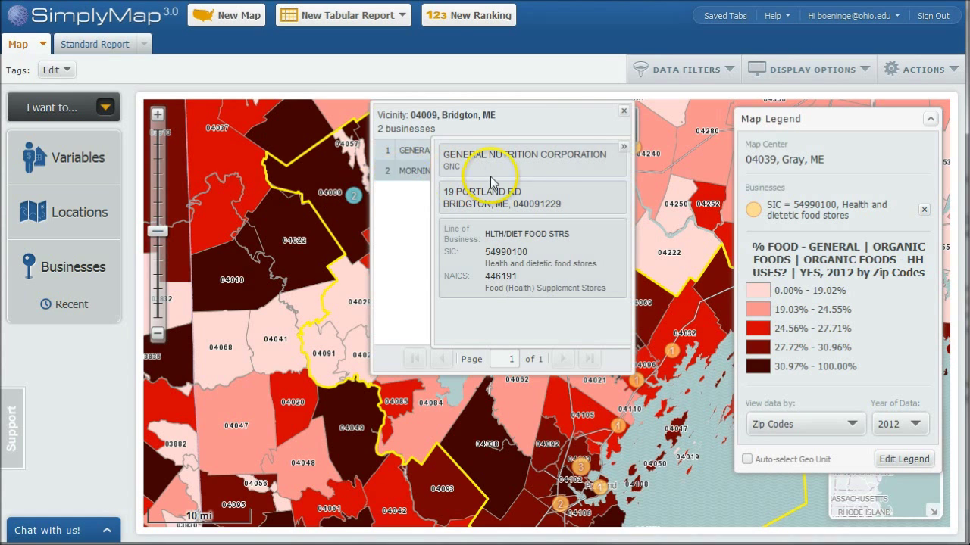
left_click(620, 151)
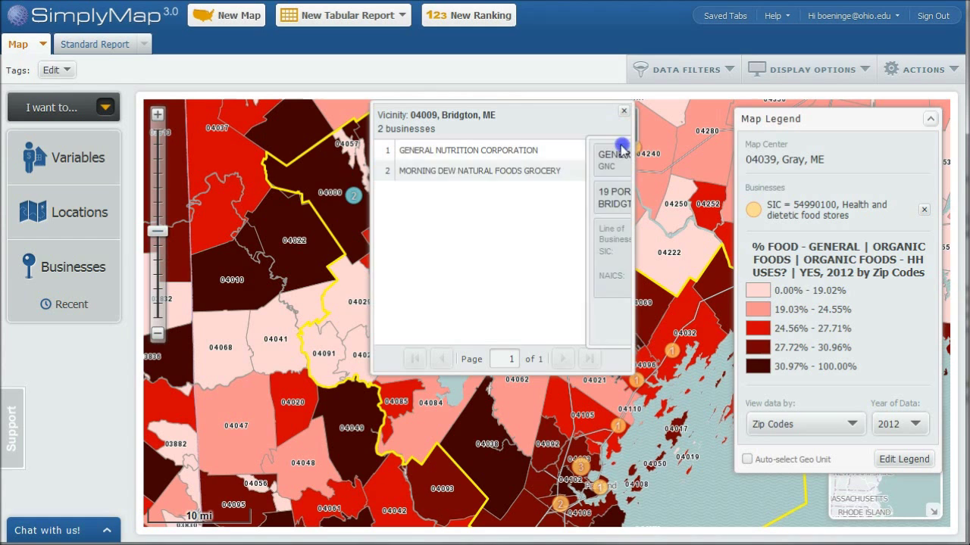
left_click(433, 170)
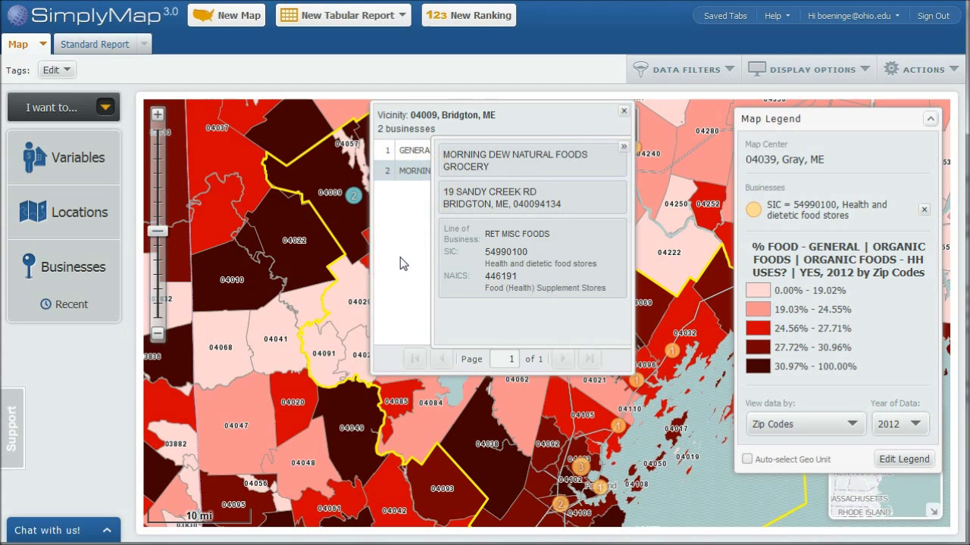
left_click(620, 110)
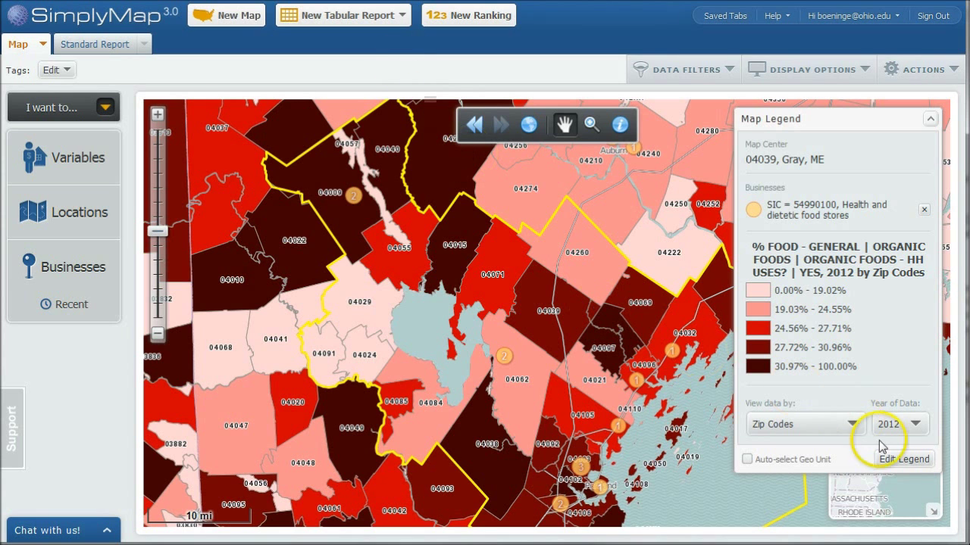
left_click(904, 459)
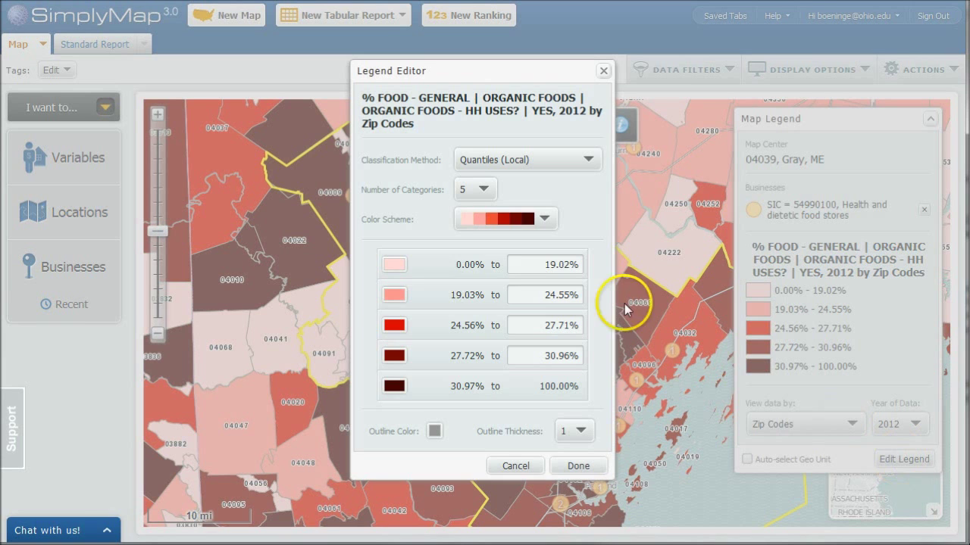
left_click(394, 263)
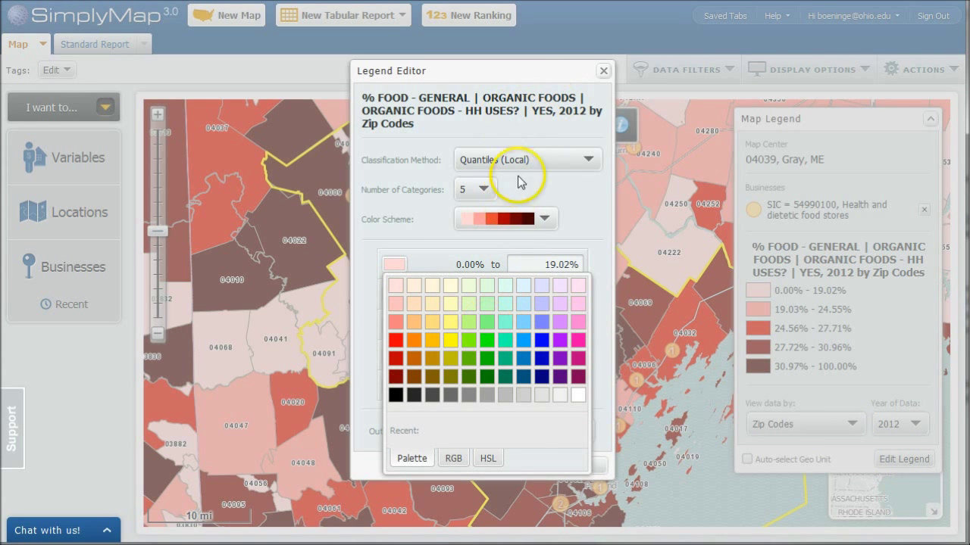
left_click(544, 217)
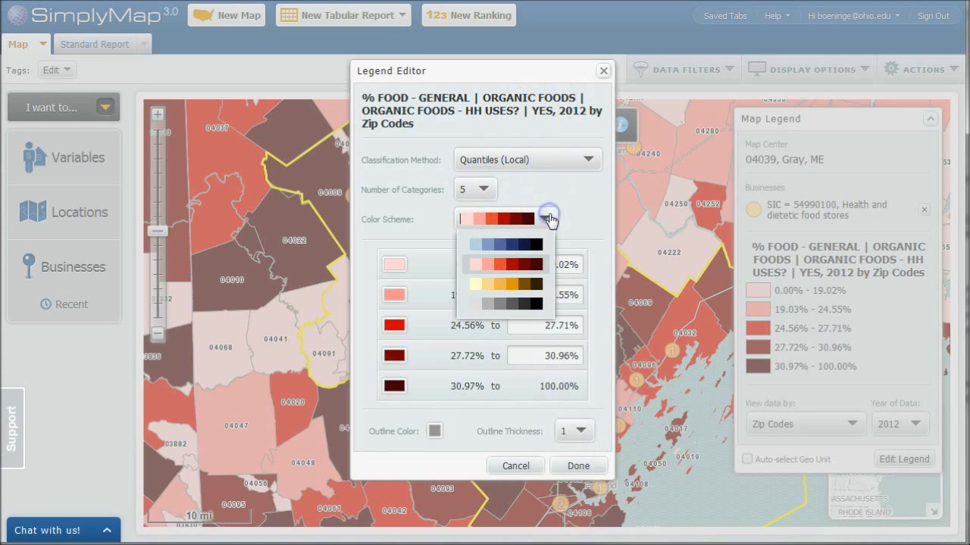
left_click(514, 266)
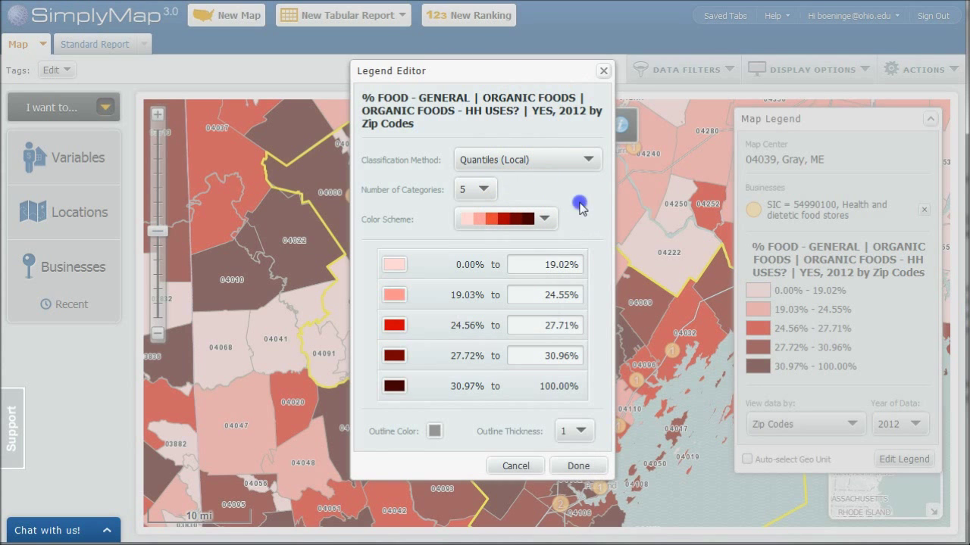
left_click(606, 70)
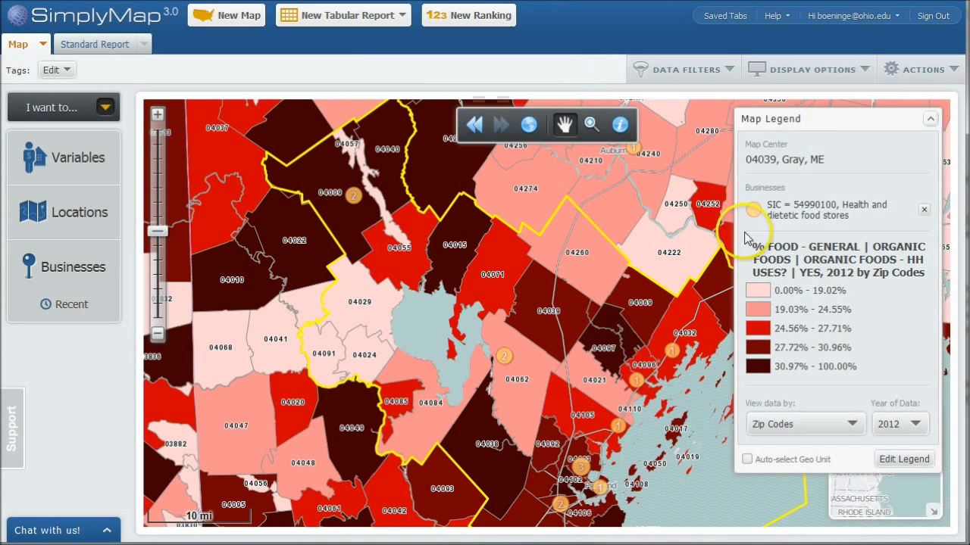
left_click(929, 74)
left_click(864, 104)
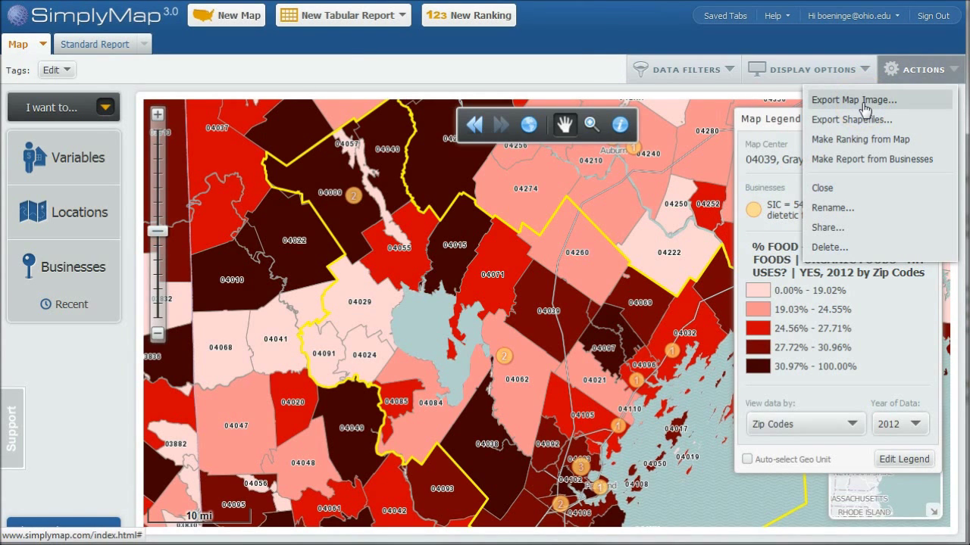
Step: Generate a zip-code ranking table from the map using ACTIONS > Make Ranking from Map
left_click(912, 72)
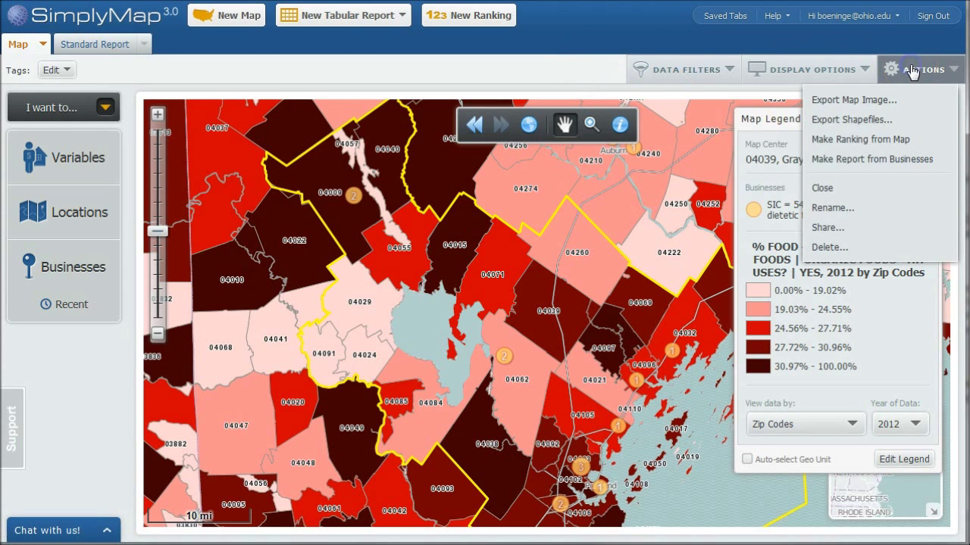
left_click(841, 141)
left_click(684, 153)
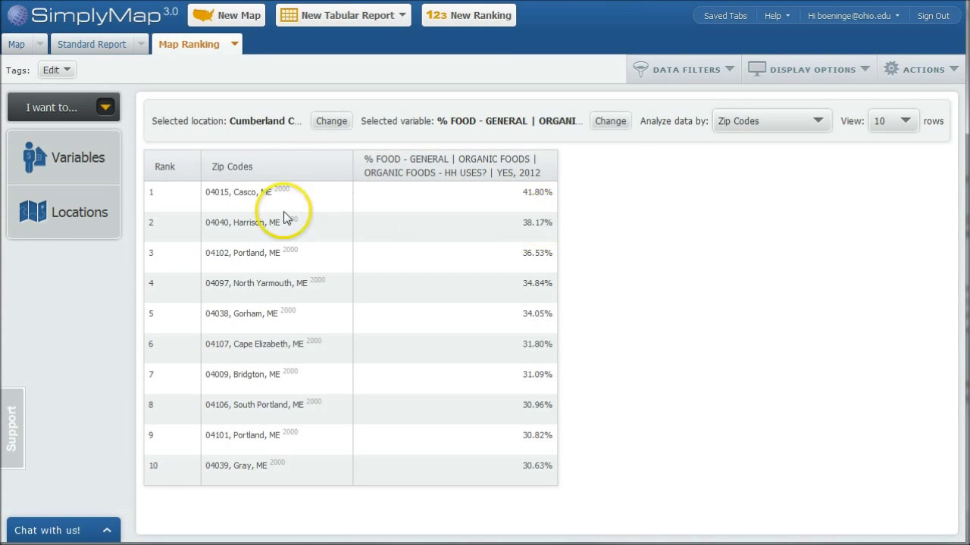
mouse_move(237, 286)
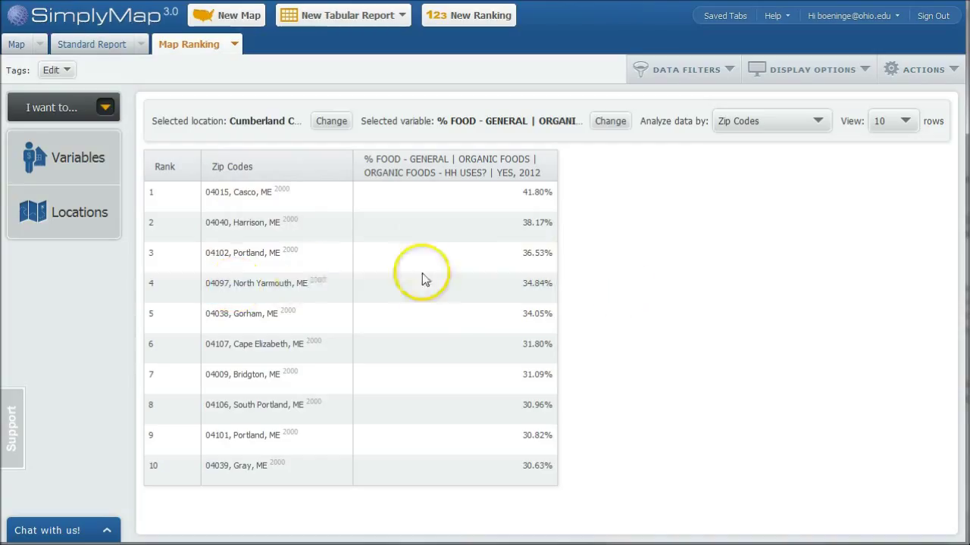
mouse_move(217, 199)
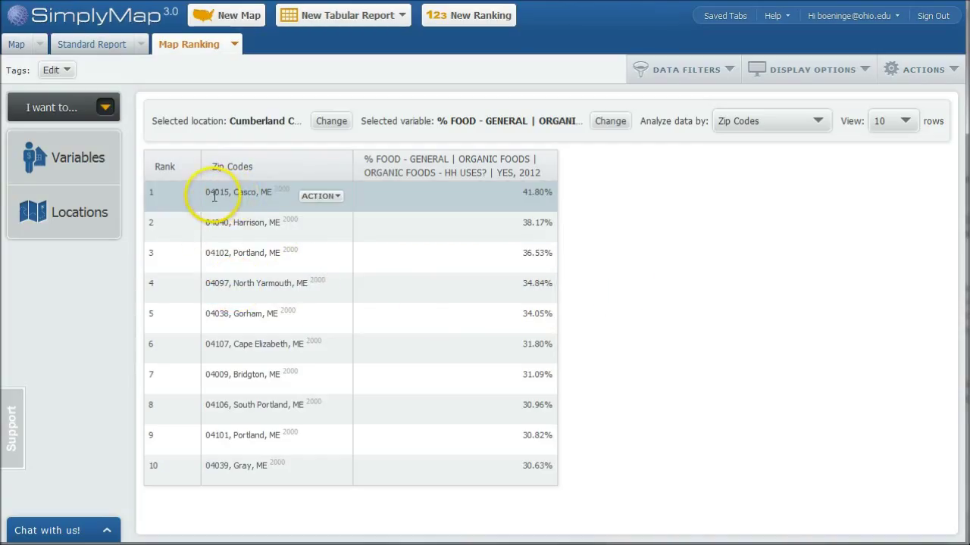